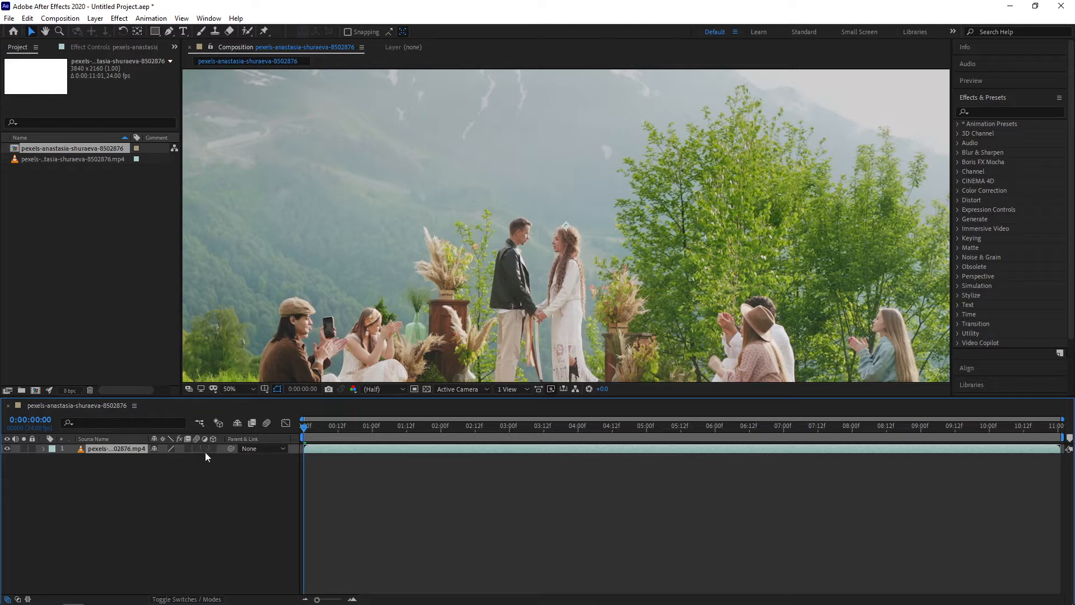
Zoom the composition view out and preview the clip's playback from the start
{"action": "scroll", "coordinate": [614, 186], "scroll_direction": "down", "scroll_amount": 2}
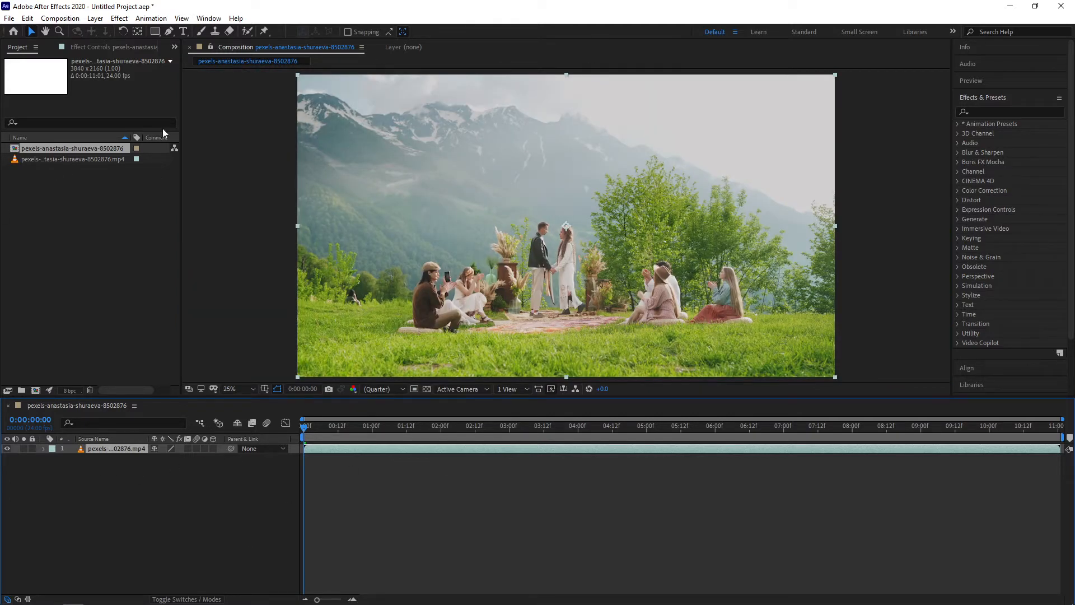
{"action": "left_click_drag", "start_coordinate": [309, 429], "coordinate": [308, 451]}
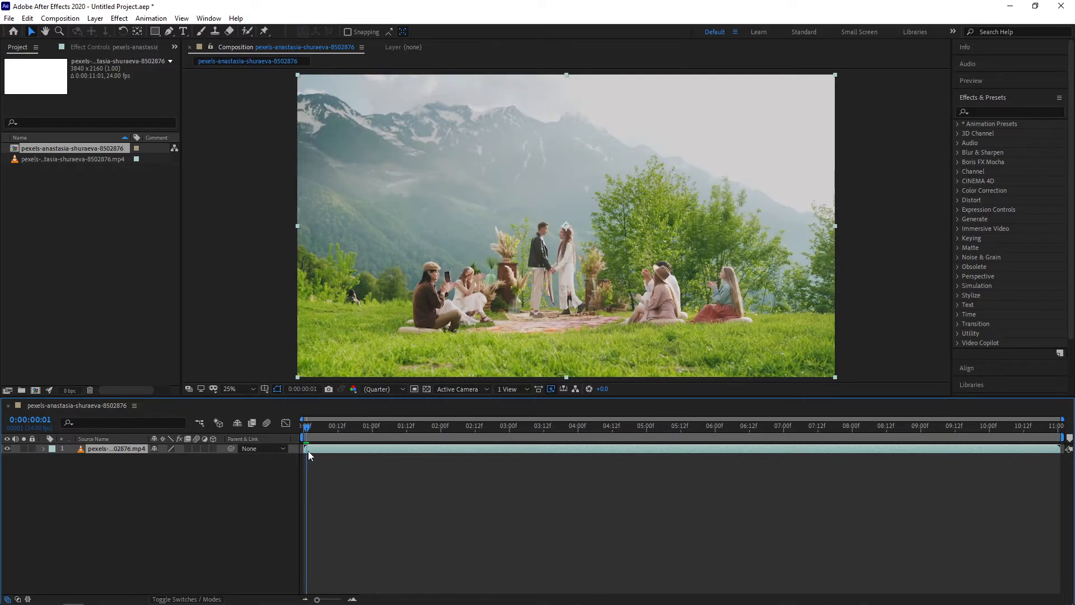
{"action": "key", "text": "space"}
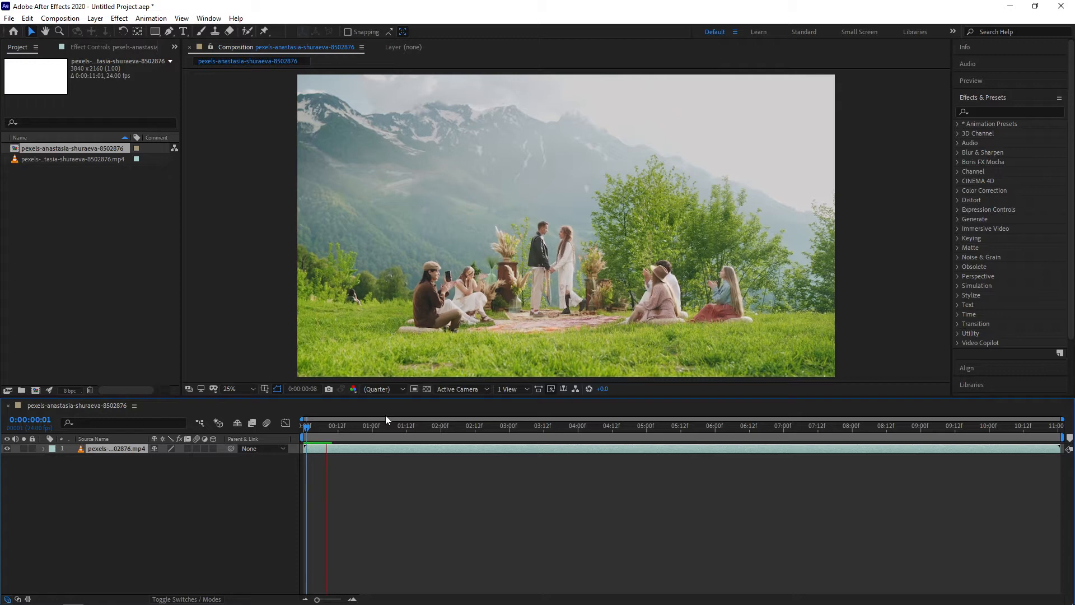
{"action": "key", "text": "space"}
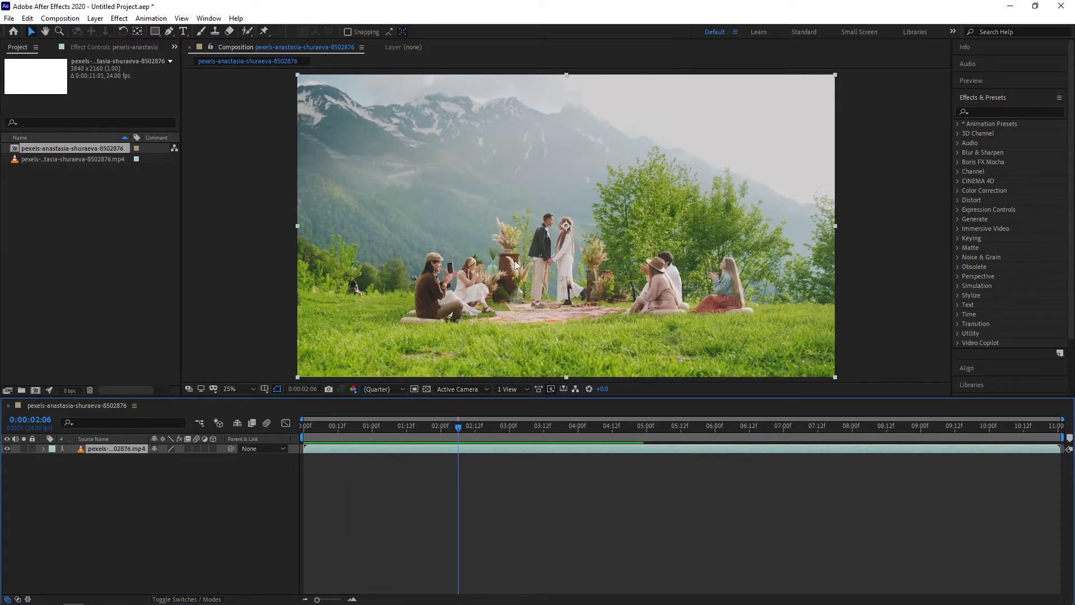
Duplicate the video layer so the composition holds two copies of the clip
{"action": "left_click", "coordinate": [123, 490]}
{"action": "left_click", "coordinate": [121, 450]}
{"action": "key", "text": "ctrl+d"}
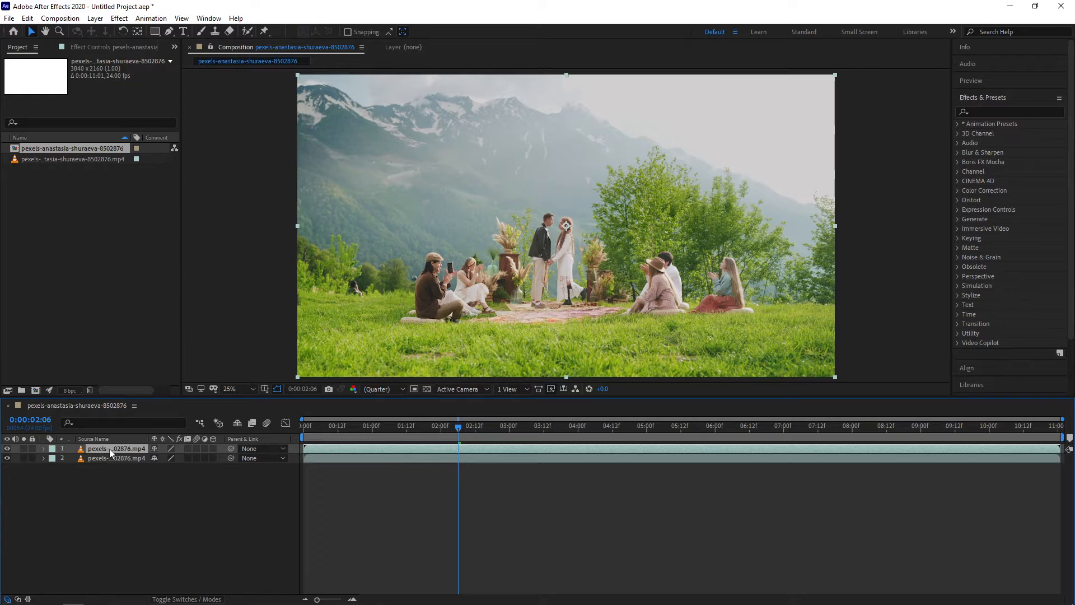
{"action": "key", "text": "ctrl+d"}
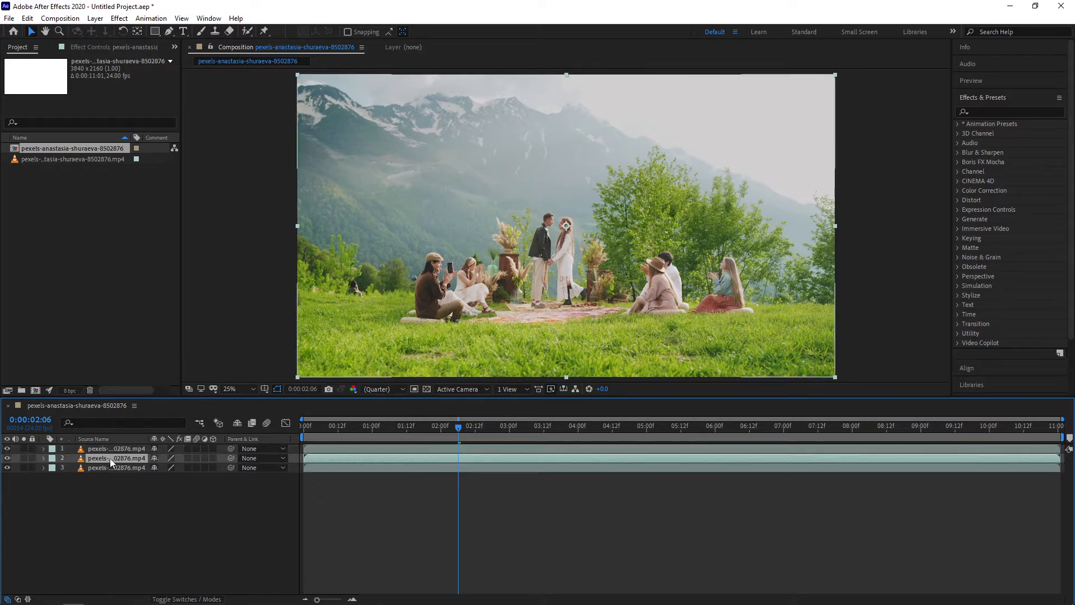
{"action": "left_click", "coordinate": [109, 458]}
{"action": "key", "text": "Delete"}
{"action": "left_click", "coordinate": [113, 452]}
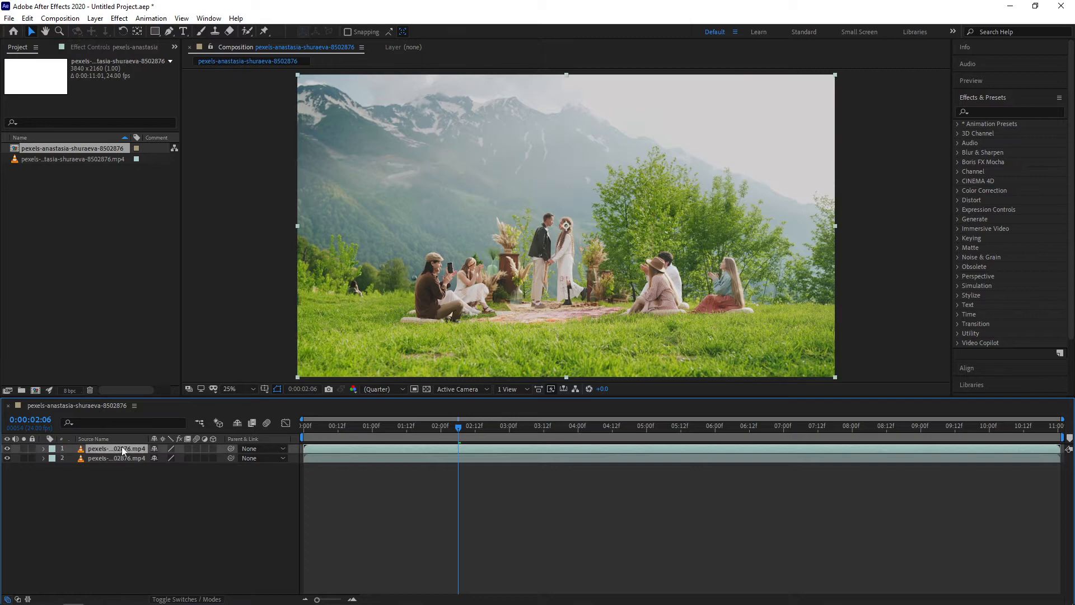
Rename the top video layer to Night
{"action": "left_click", "coordinate": [101, 459]}
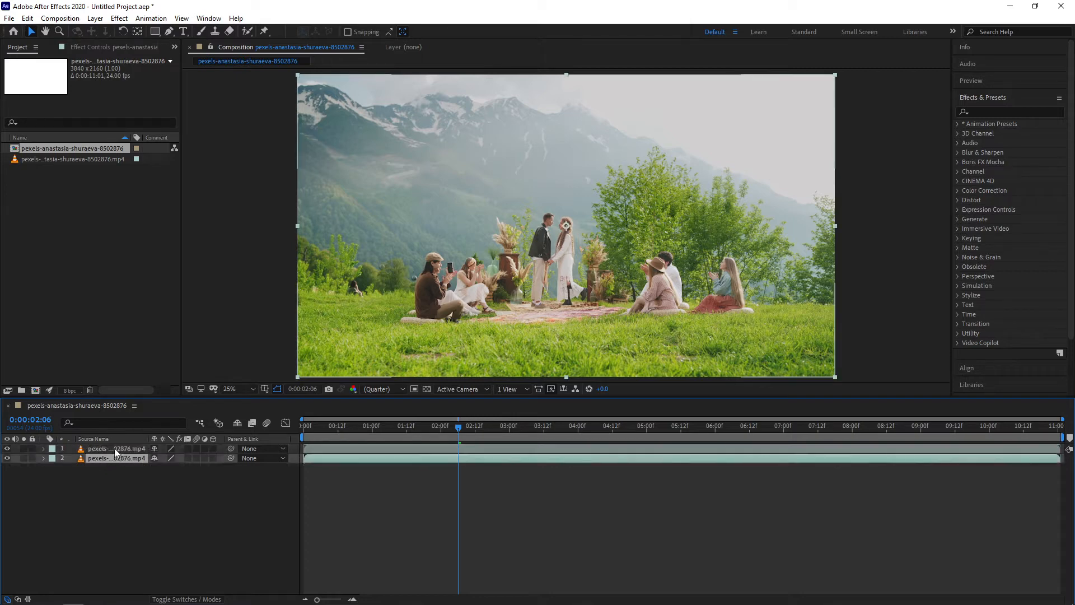
{"action": "right_click", "coordinate": [115, 452]}
{"action": "left_click", "coordinate": [134, 431]}
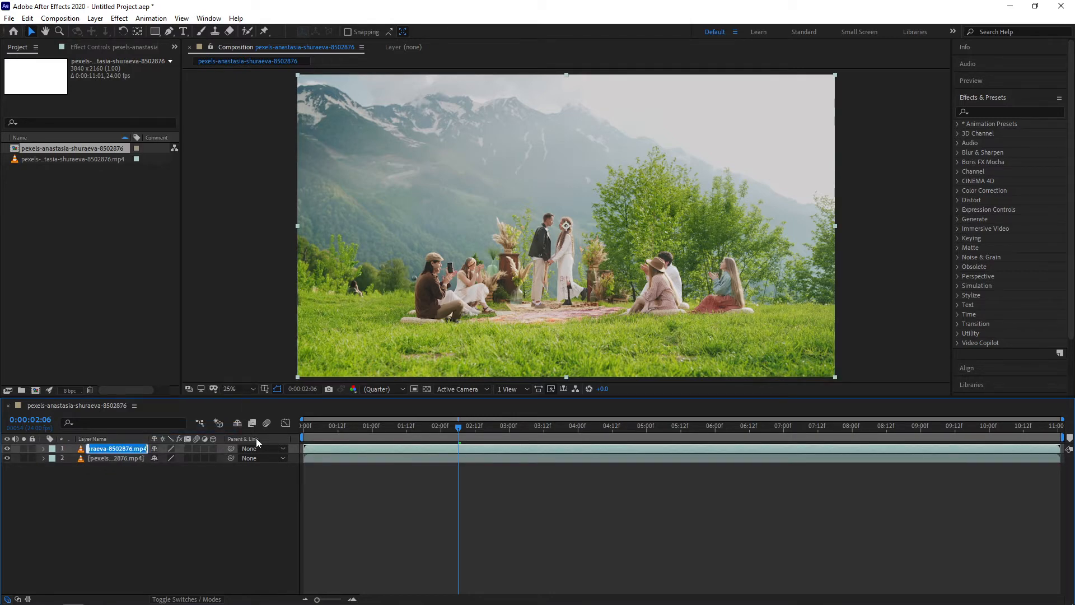
{"action": "type", "text": "Night"}
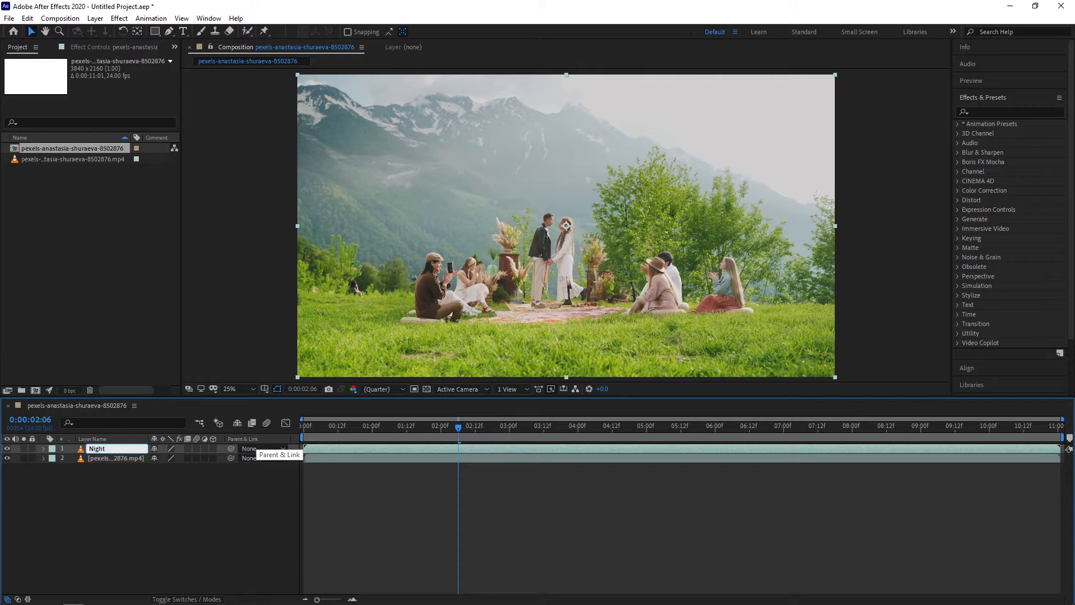
{"action": "key", "text": "Return"}
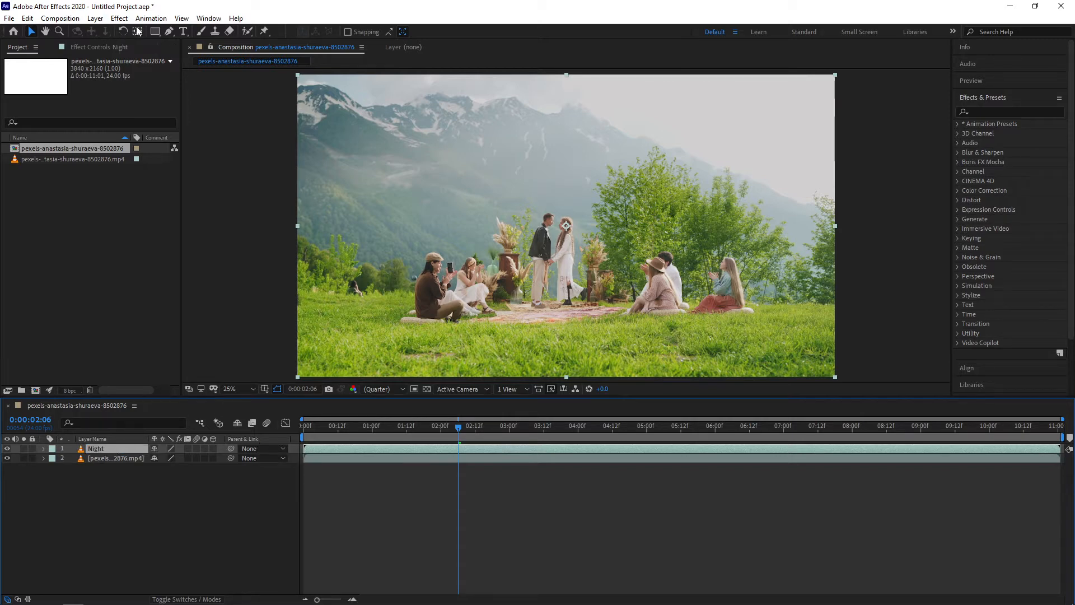
Apply the Color Profile Converter effect from the Utility effects to the Night layer
{"action": "left_click", "coordinate": [120, 18]}
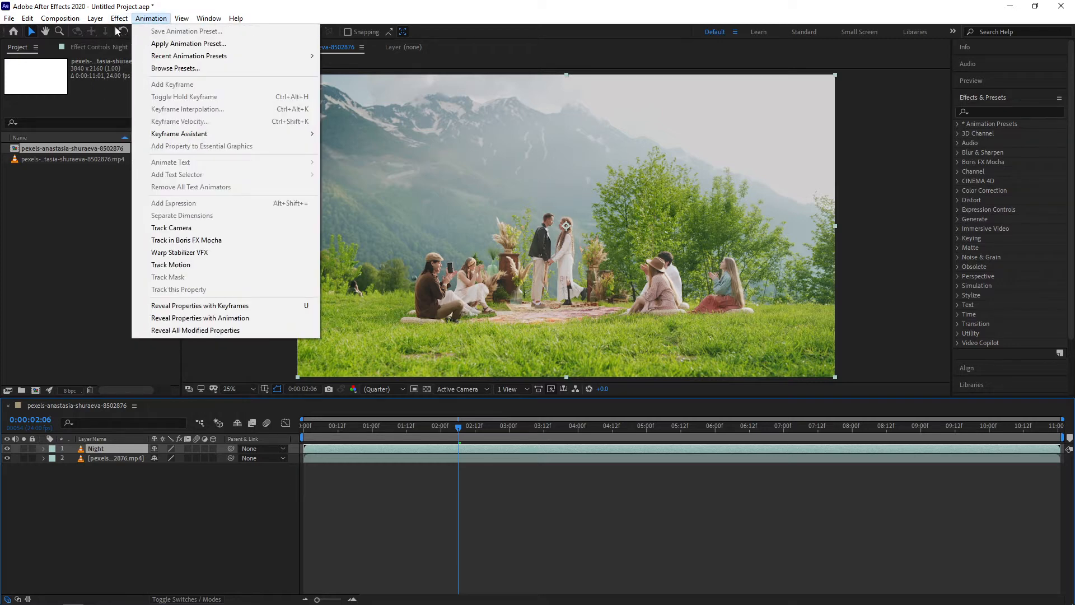
{"action": "mouse_move", "coordinate": [156, 335]}
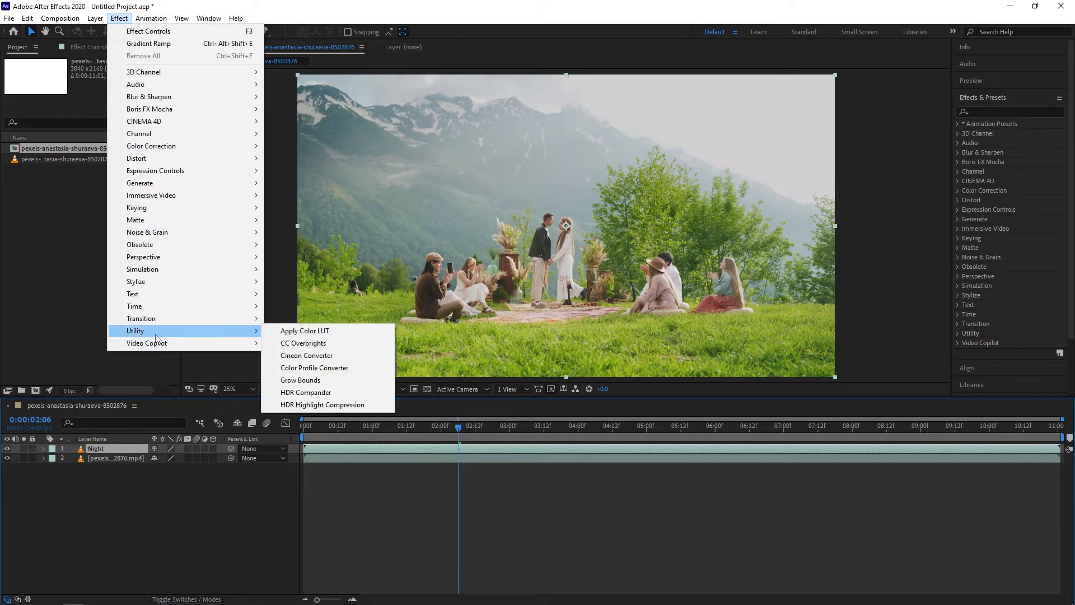
{"action": "left_click", "coordinate": [338, 369]}
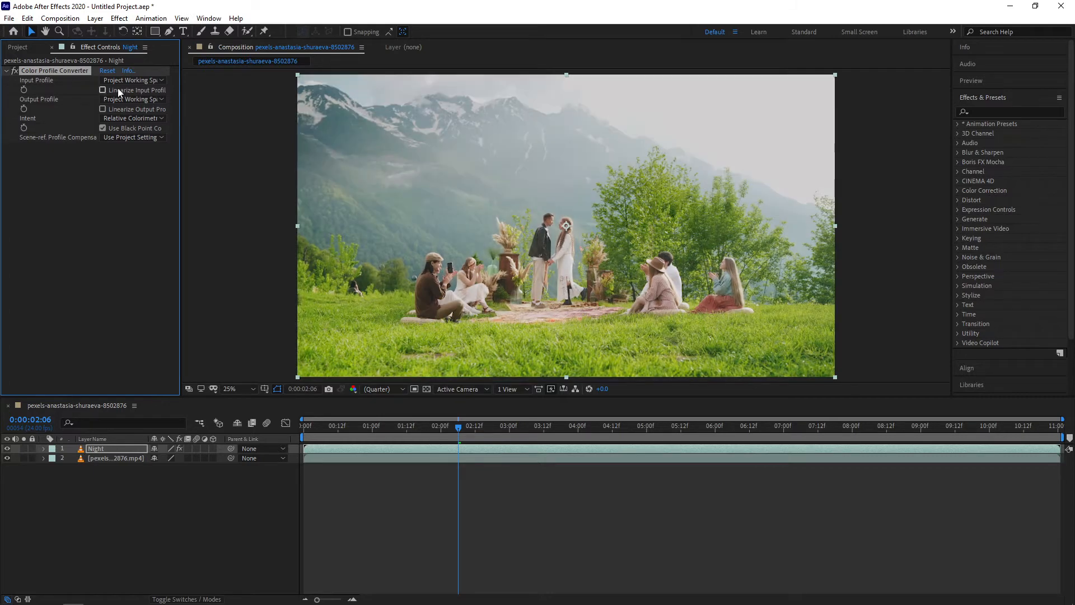
Enable Linearize Output Profile in the Color Profile Converter settings
{"action": "left_click", "coordinate": [101, 109]}
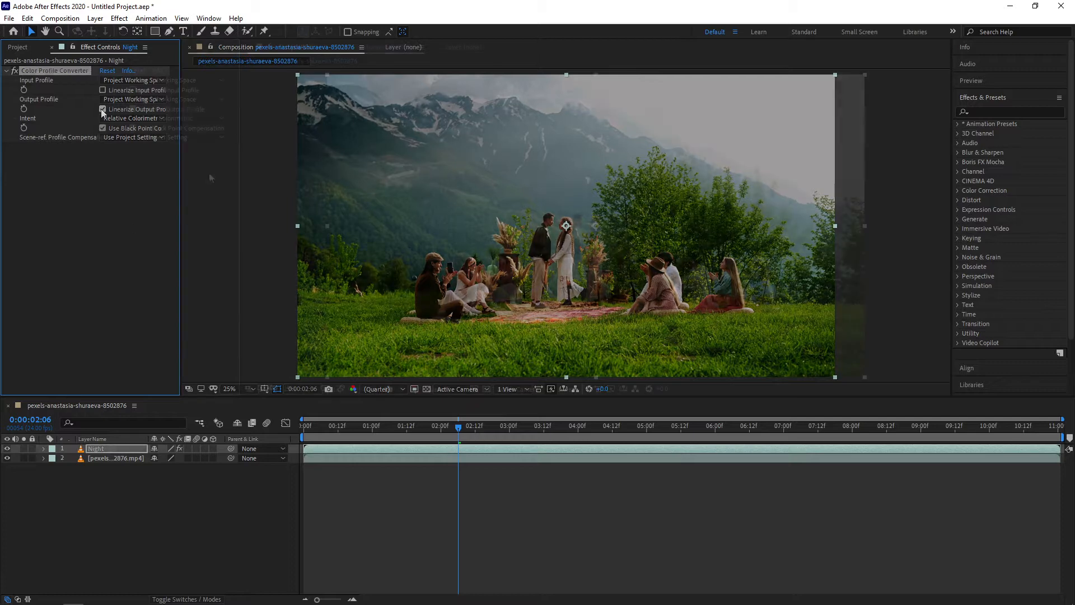
{"action": "left_click_drag", "start_coordinate": [180, 112], "coordinate": [239, 112]}
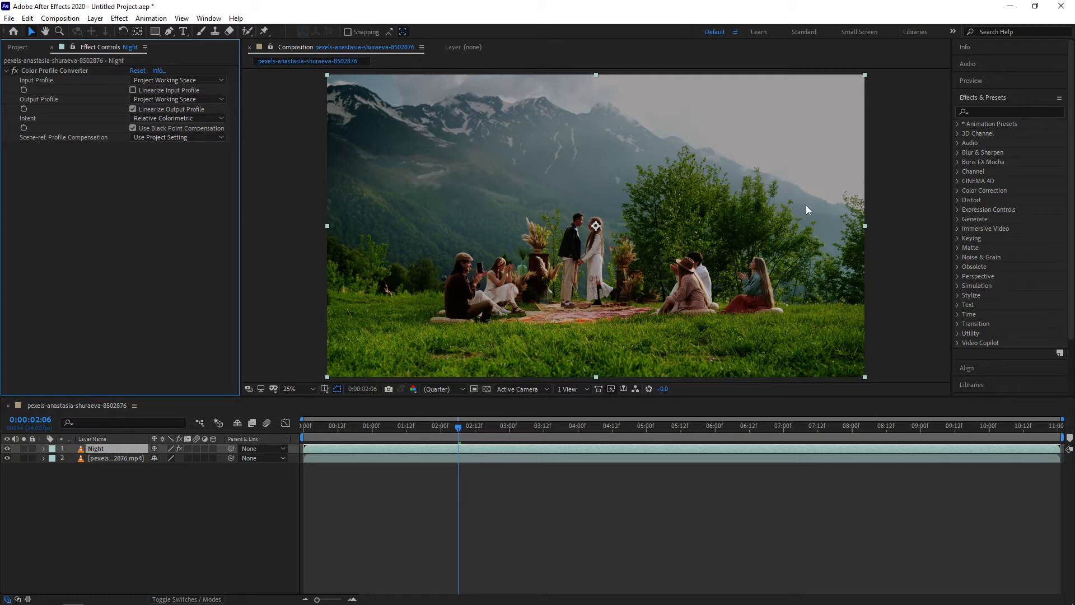
Add a Hue/Saturation effect to the Night layer and set Master Saturation to -66
{"action": "left_click", "coordinate": [119, 18]}
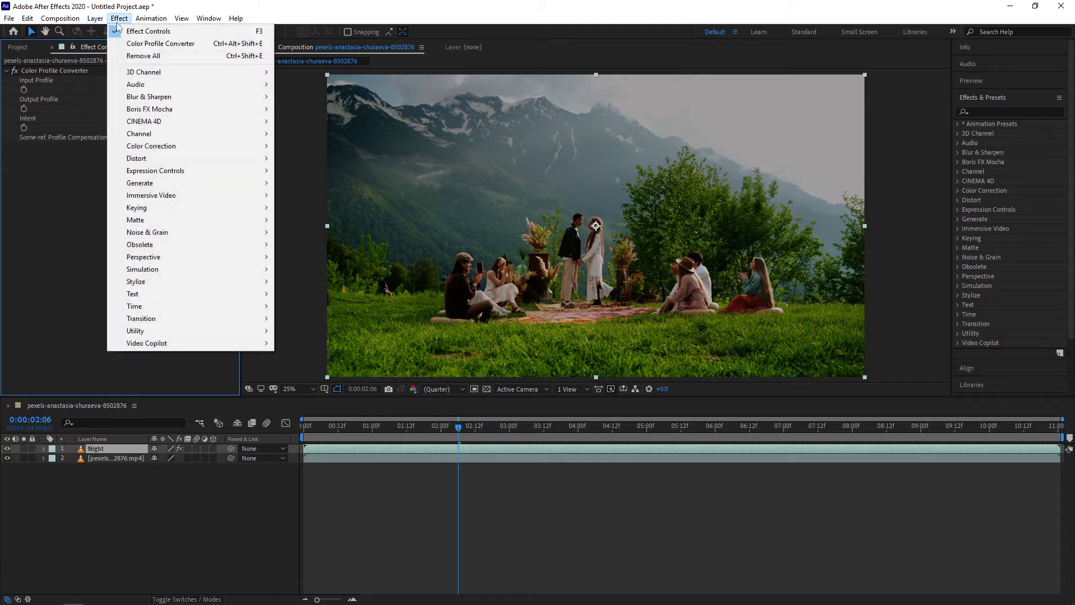
{"action": "mouse_move", "coordinate": [187, 147]}
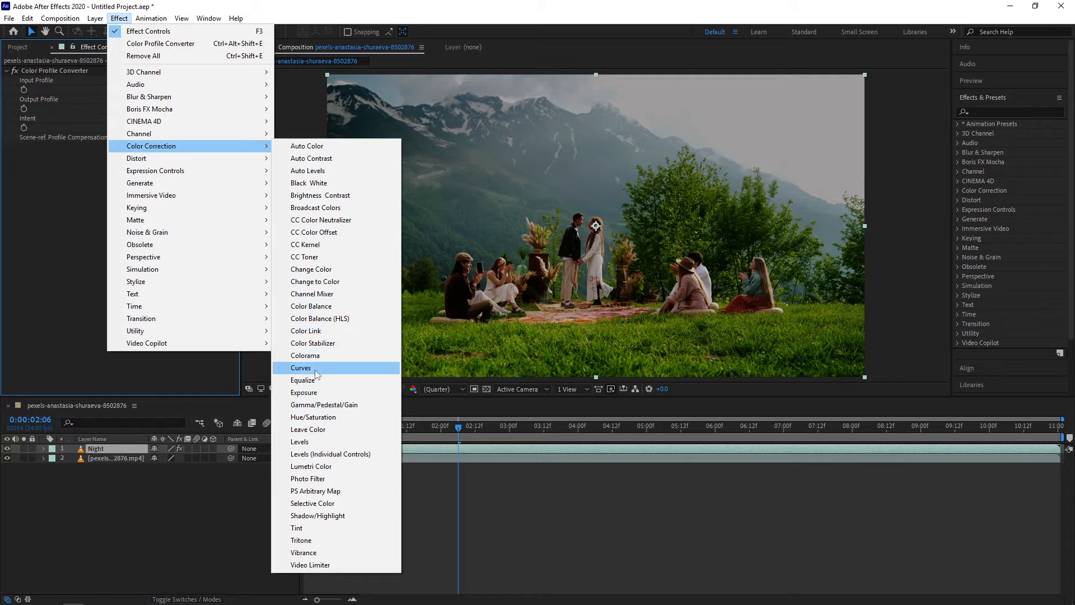
{"action": "left_click", "coordinate": [311, 421]}
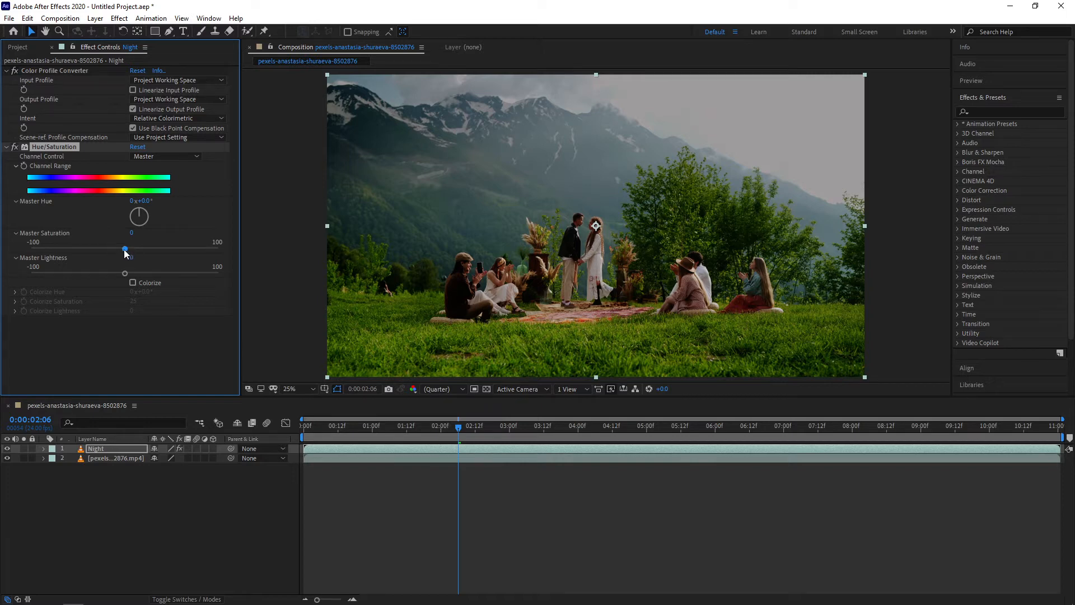
{"action": "left_click_drag", "start_coordinate": [125, 250], "coordinate": [67, 260]}
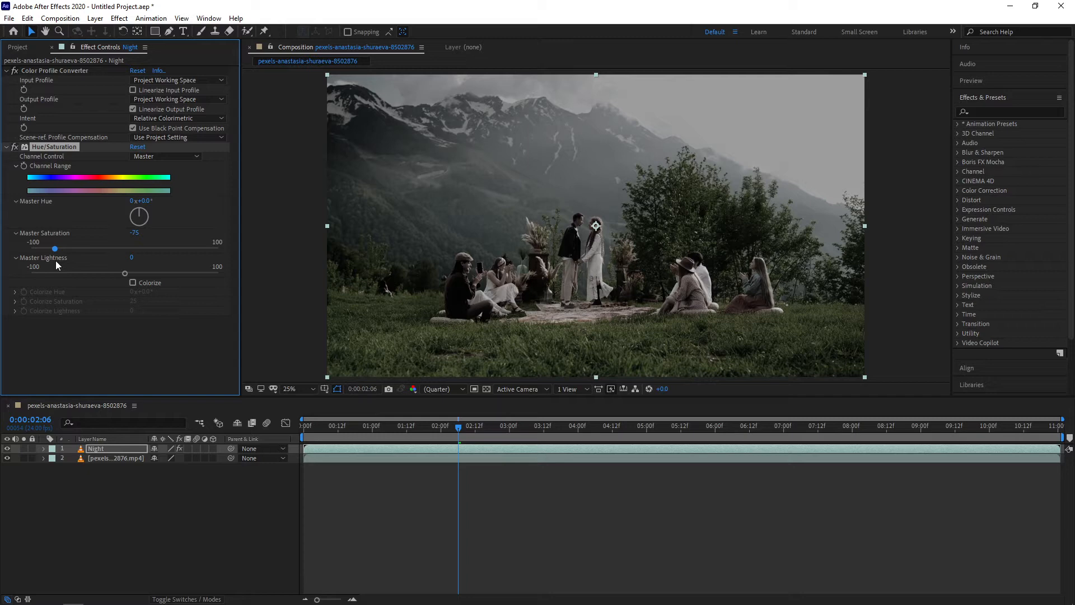
{"action": "mouse_move", "coordinate": [55, 261]}
{"action": "left_mouse_down"}
{"action": "mouse_move", "coordinate": [138, 260]}
{"action": "mouse_move", "coordinate": [57, 267]}
{"action": "mouse_move", "coordinate": [110, 242]}
{"action": "mouse_move", "coordinate": [65, 255]}
{"action": "left_mouse_up"}
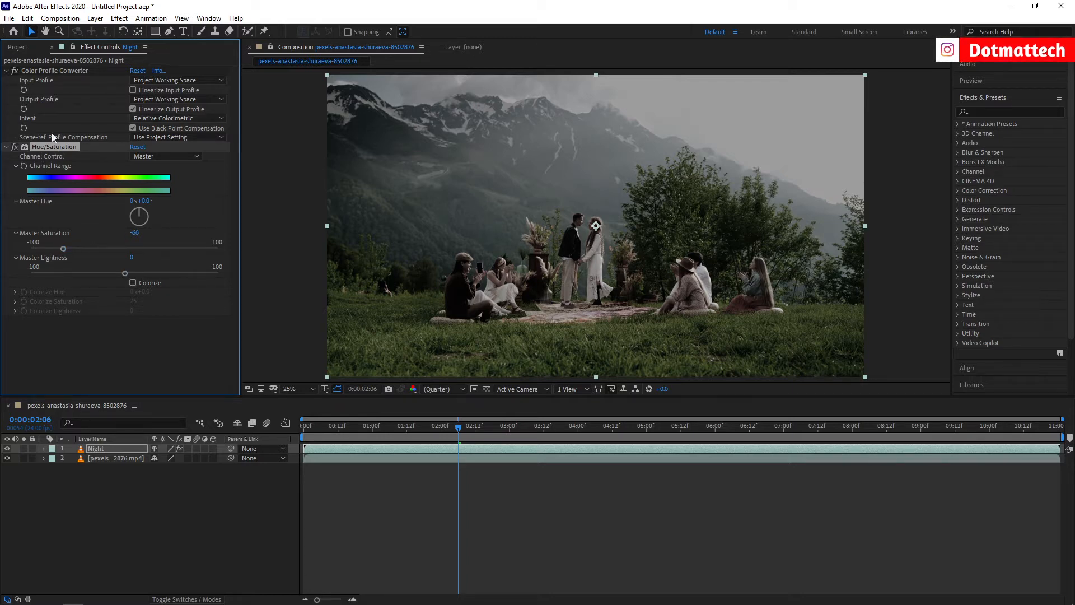
Add a Lumetri Color effect and tint its Basic Correction white balance blue with the WB Selector colour picker
{"action": "left_click", "coordinate": [119, 18]}
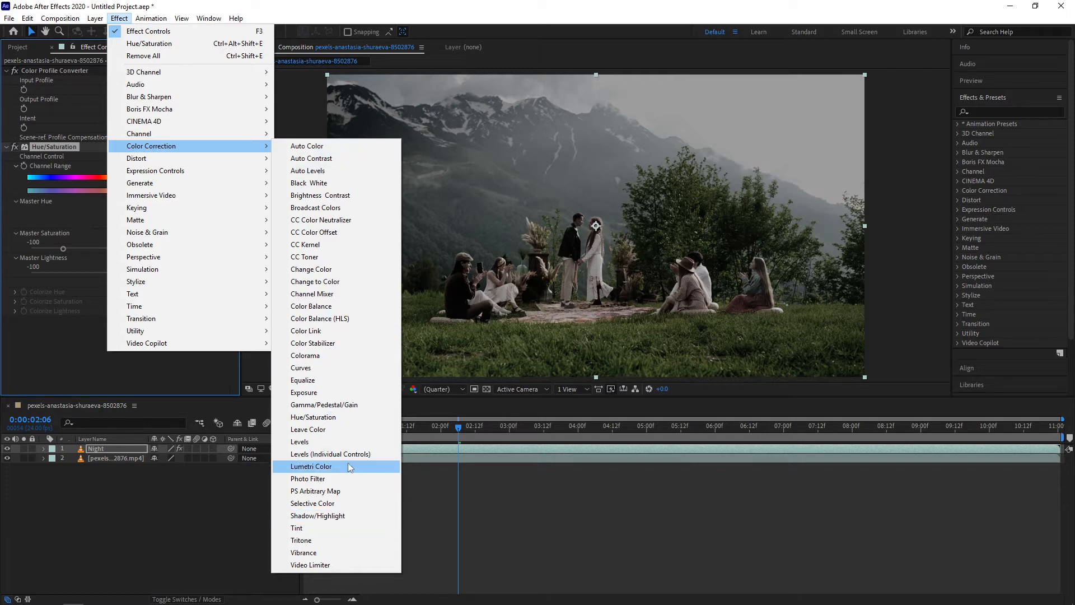
{"action": "left_click", "coordinate": [311, 466]}
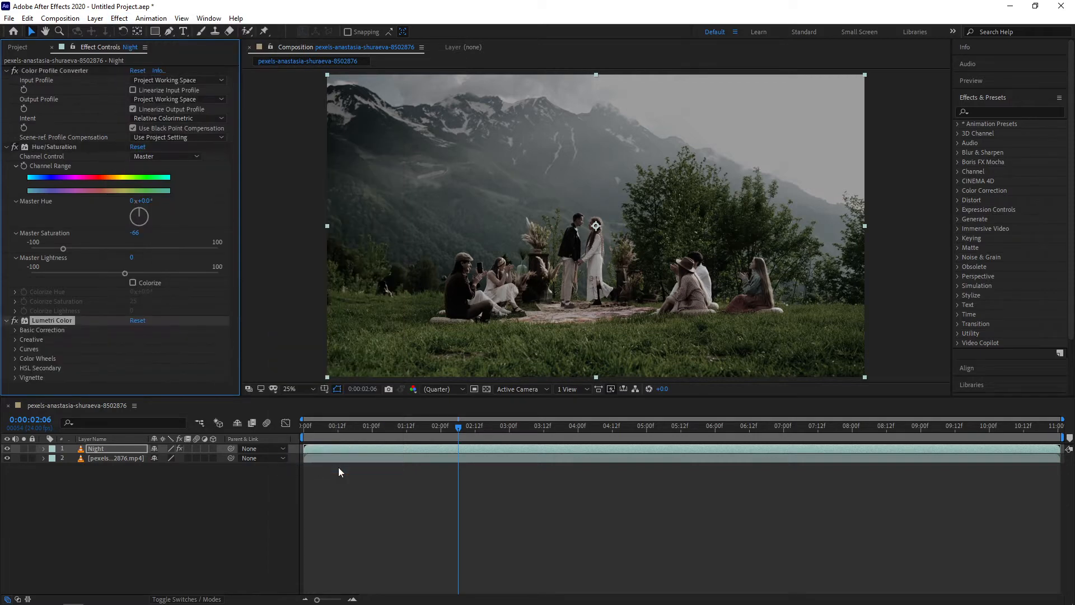
{"action": "left_click", "coordinate": [15, 330]}
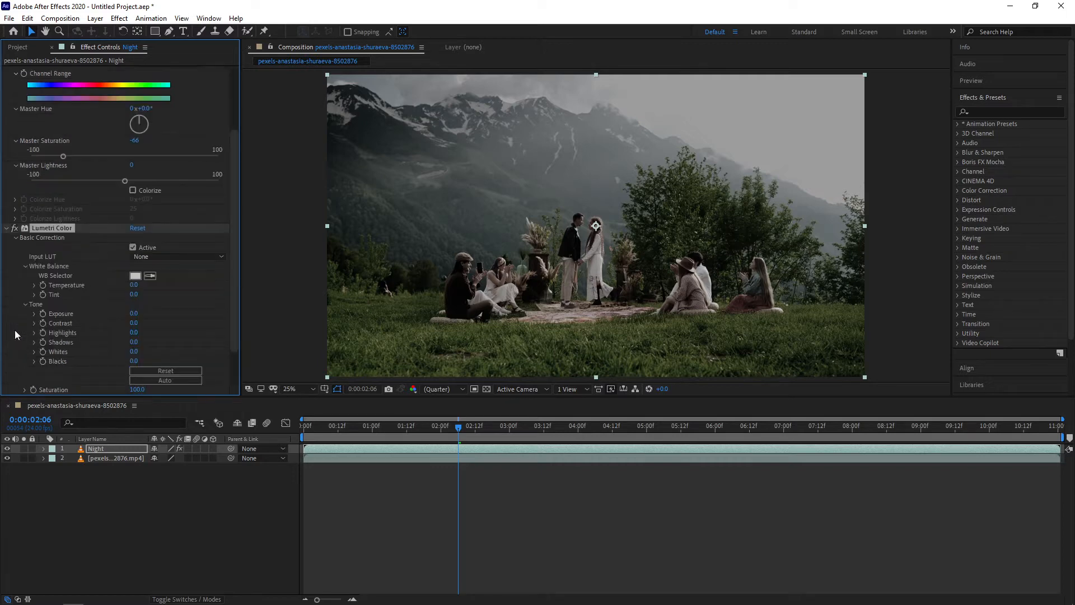
{"action": "scroll", "coordinate": [108, 294], "scroll_direction": "down", "scroll_amount": 2}
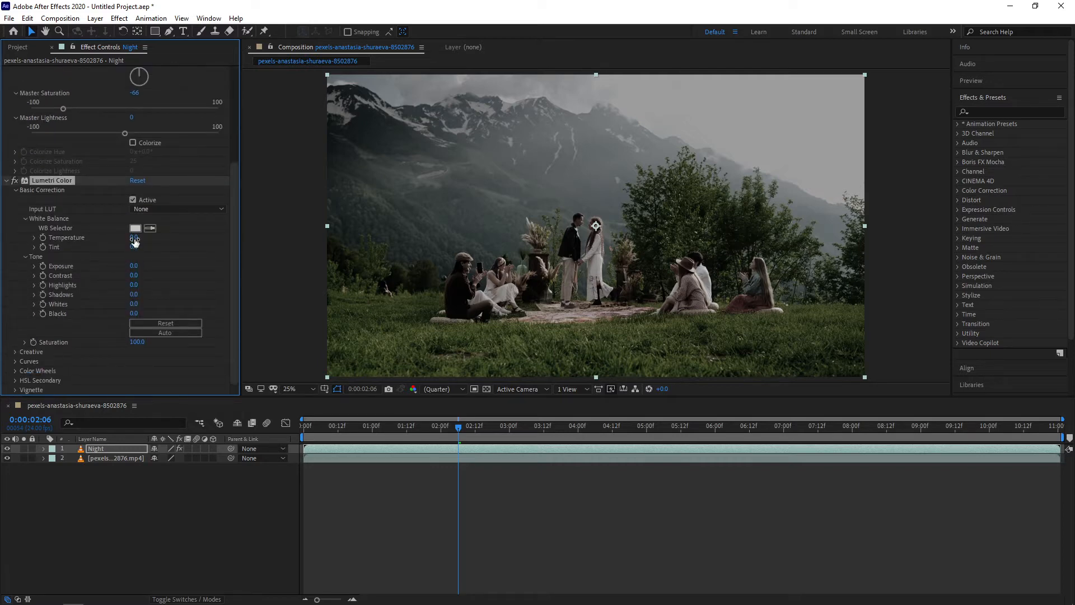
{"action": "left_click_drag", "start_coordinate": [135, 240], "coordinate": [163, 254]}
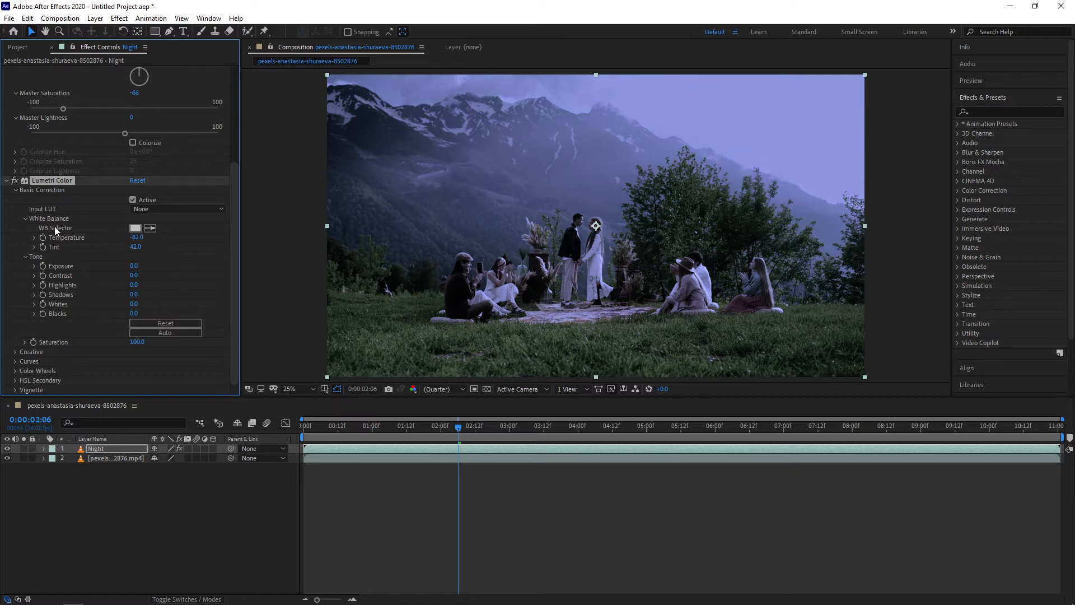
{"action": "left_click", "coordinate": [135, 228]}
{"action": "left_click", "coordinate": [677, 429]}
{"action": "left_click", "coordinate": [705, 464]}
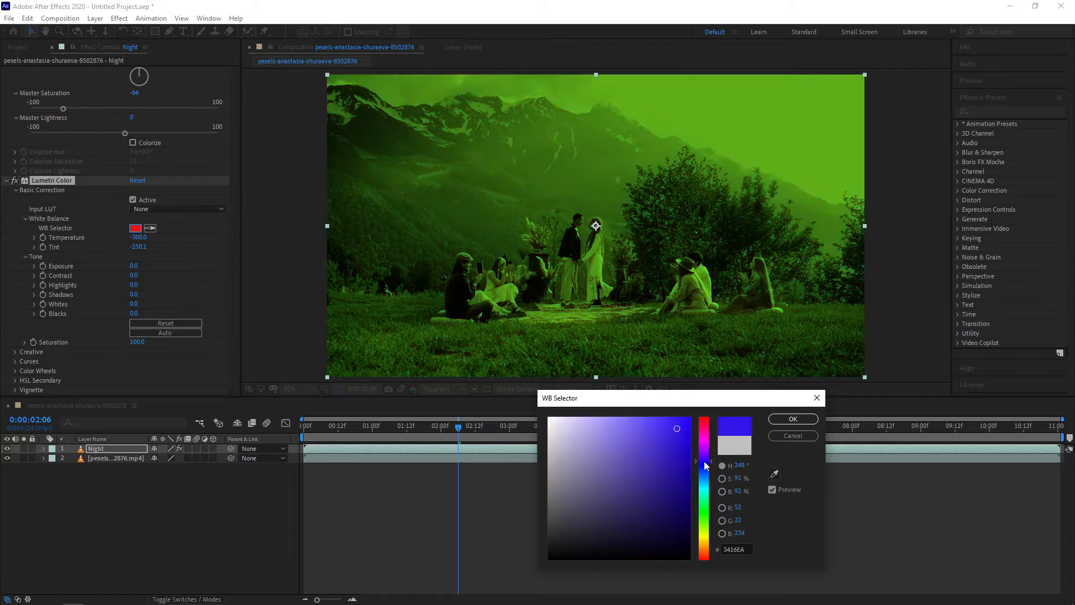
{"action": "mouse_move", "coordinate": [704, 461]}
{"action": "left_mouse_down"}
{"action": "mouse_move", "coordinate": [643, 514]}
{"action": "mouse_move", "coordinate": [582, 523]}
{"action": "mouse_move", "coordinate": [549, 545]}
{"action": "mouse_move", "coordinate": [703, 480]}
{"action": "left_mouse_up"}
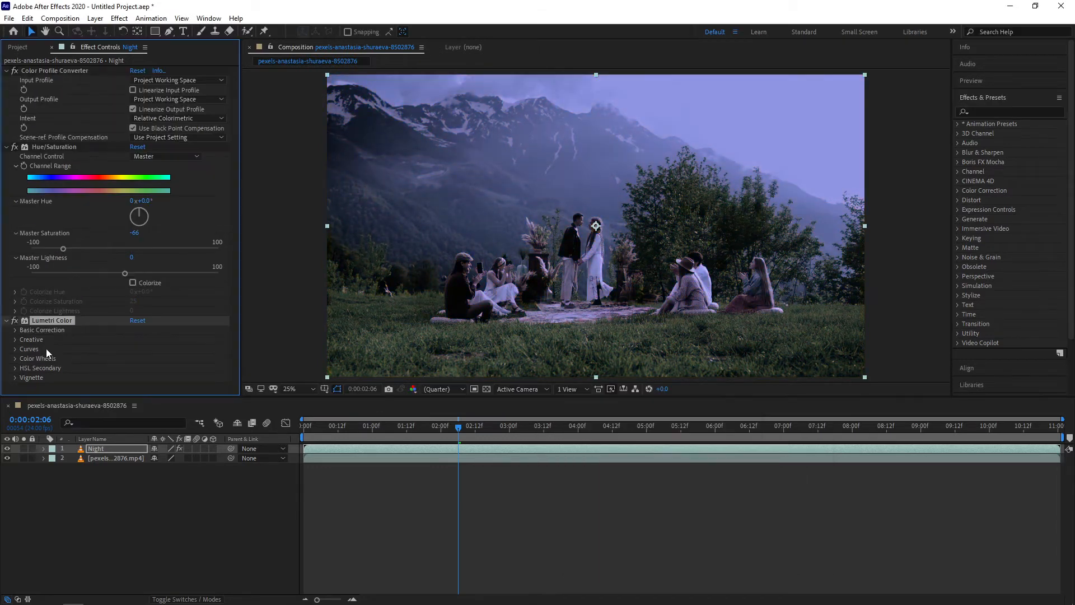
In Lumetri Curves, pull the master RGB curve down to darken and raise the blue channel curve
{"action": "left_click", "coordinate": [14, 349]}
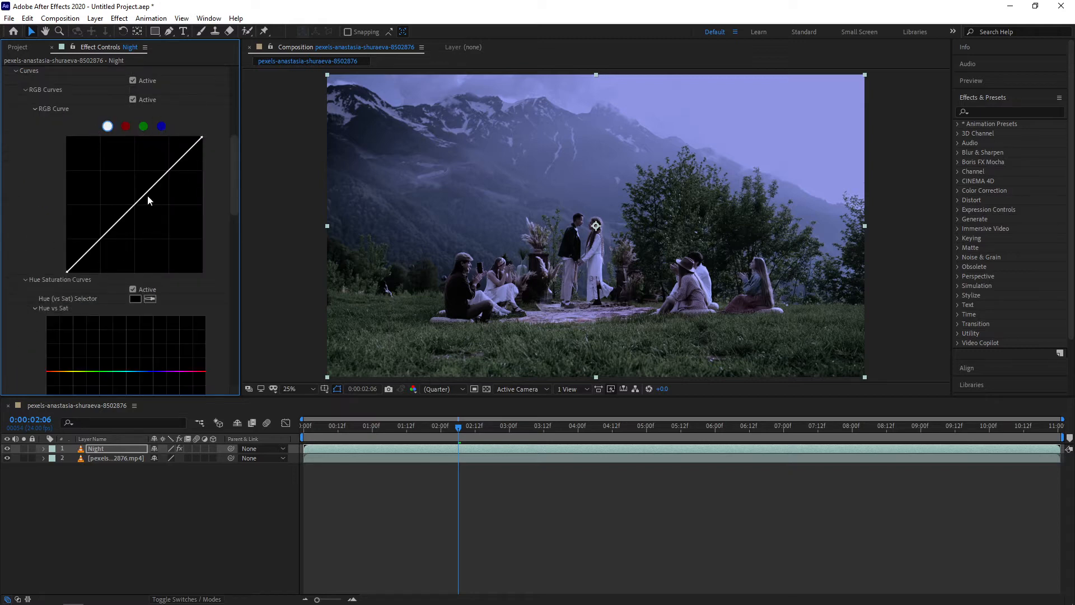
{"action": "left_click_drag", "start_coordinate": [138, 201], "coordinate": [154, 218]}
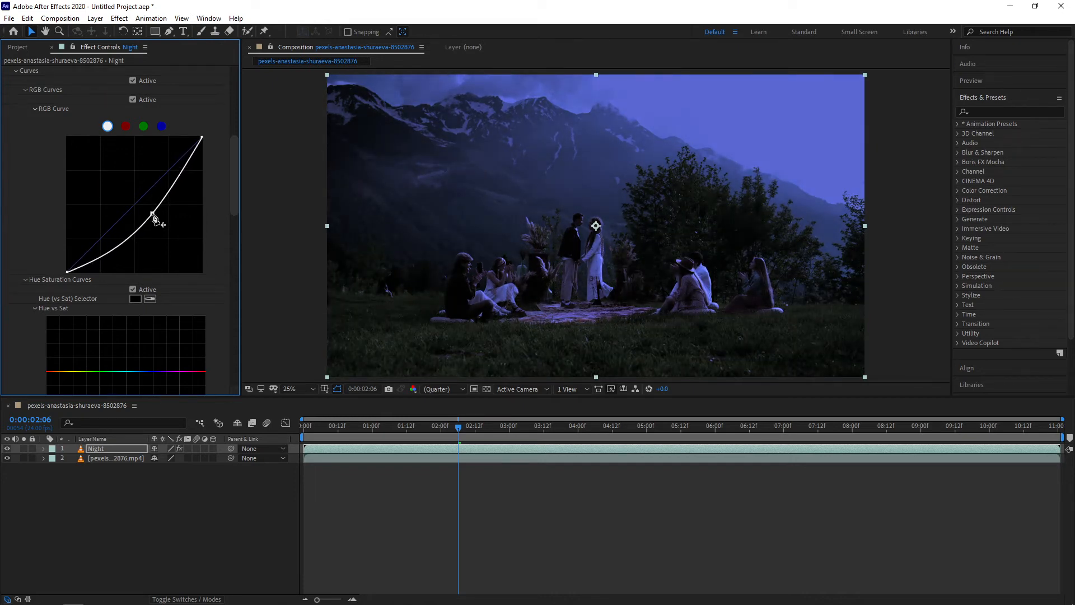
{"action": "left_click", "coordinate": [161, 127]}
{"action": "mouse_move", "coordinate": [136, 206]}
{"action": "left_mouse_down"}
{"action": "mouse_move", "coordinate": [149, 216]}
{"action": "mouse_move", "coordinate": [126, 191]}
{"action": "mouse_move", "coordinate": [136, 192]}
{"action": "mouse_move", "coordinate": [127, 188]}
{"action": "mouse_move", "coordinate": [125, 200]}
{"action": "left_mouse_up"}
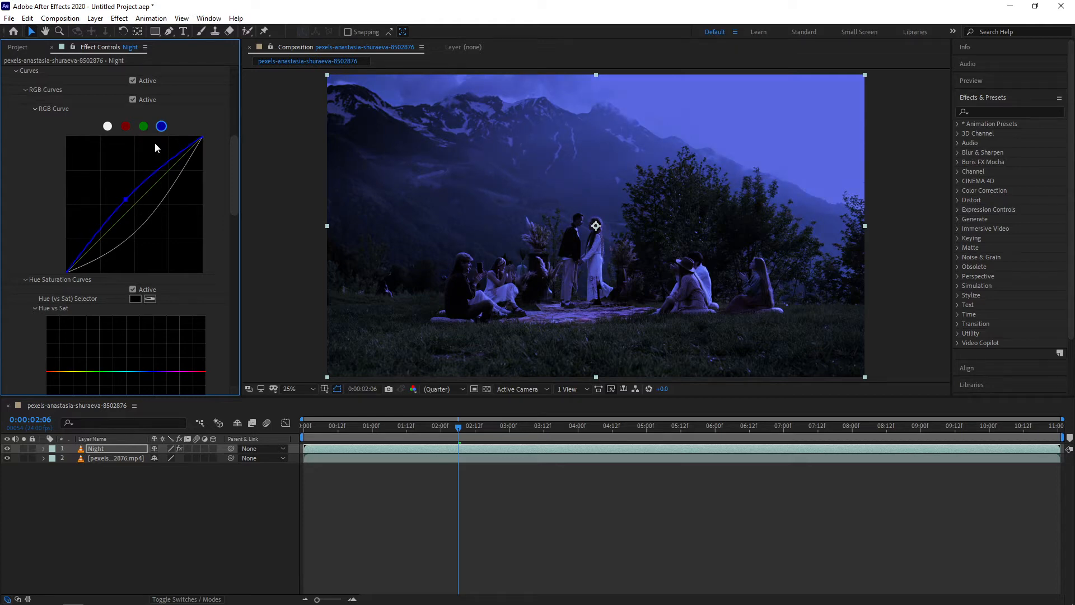
{"action": "left_click", "coordinate": [108, 126]}
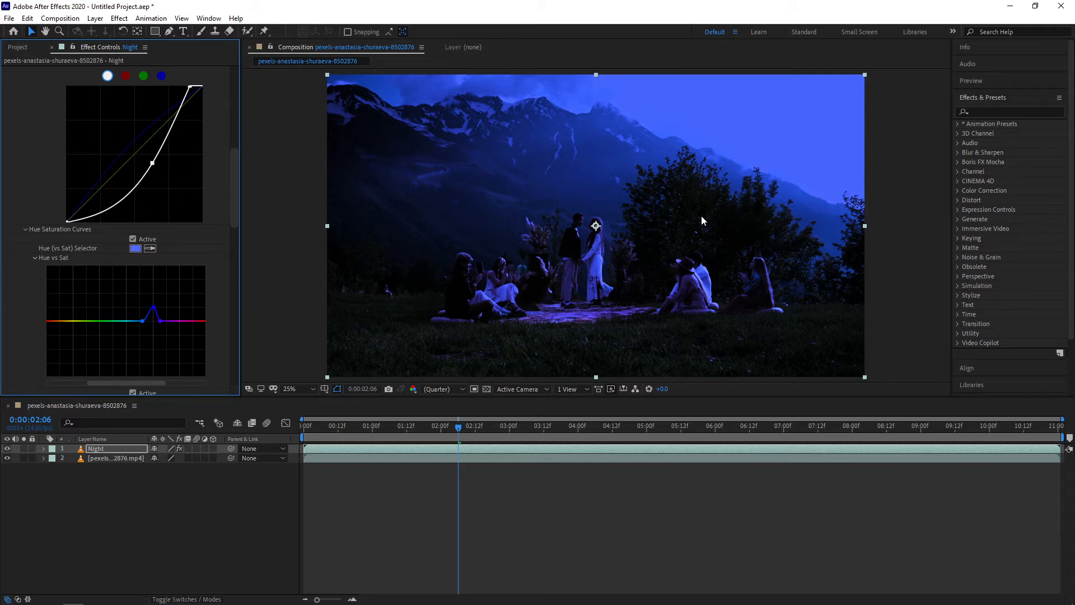
Collapse the Lumetri Curves section and open the Color Wheels section
{"action": "scroll", "coordinate": [18, 312], "scroll_direction": "down", "scroll_amount": 10}
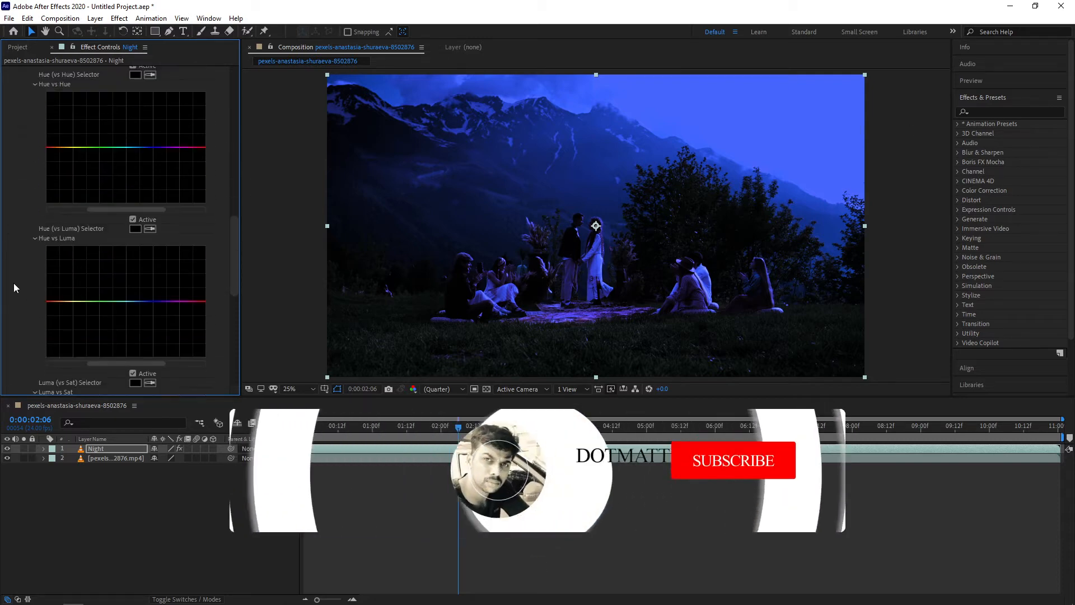
{"action": "scroll", "coordinate": [13, 284], "scroll_direction": "up", "scroll_amount": 12}
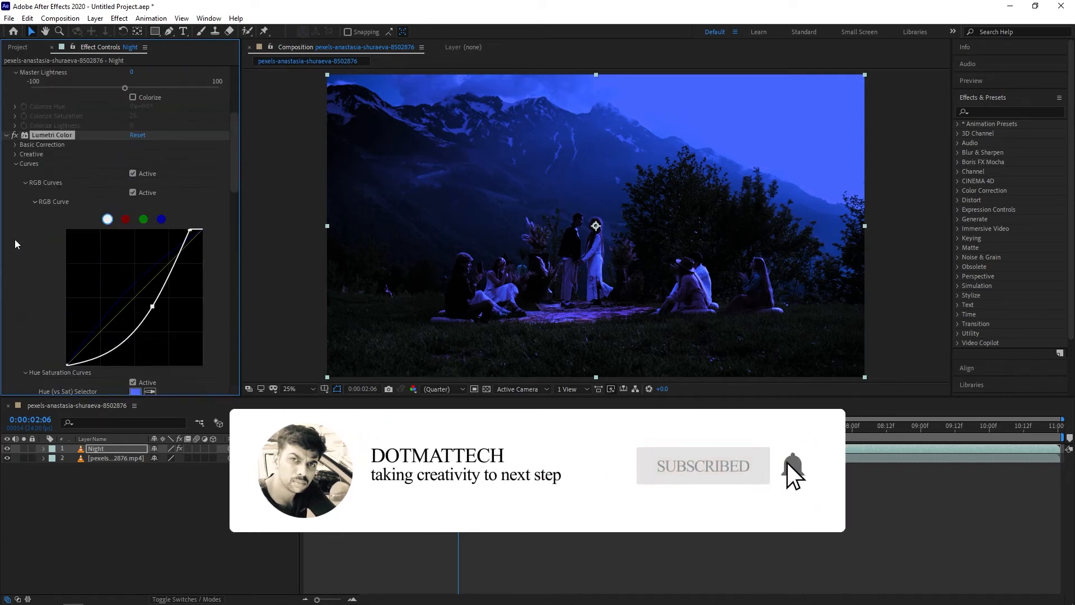
{"action": "left_click", "coordinate": [15, 189]}
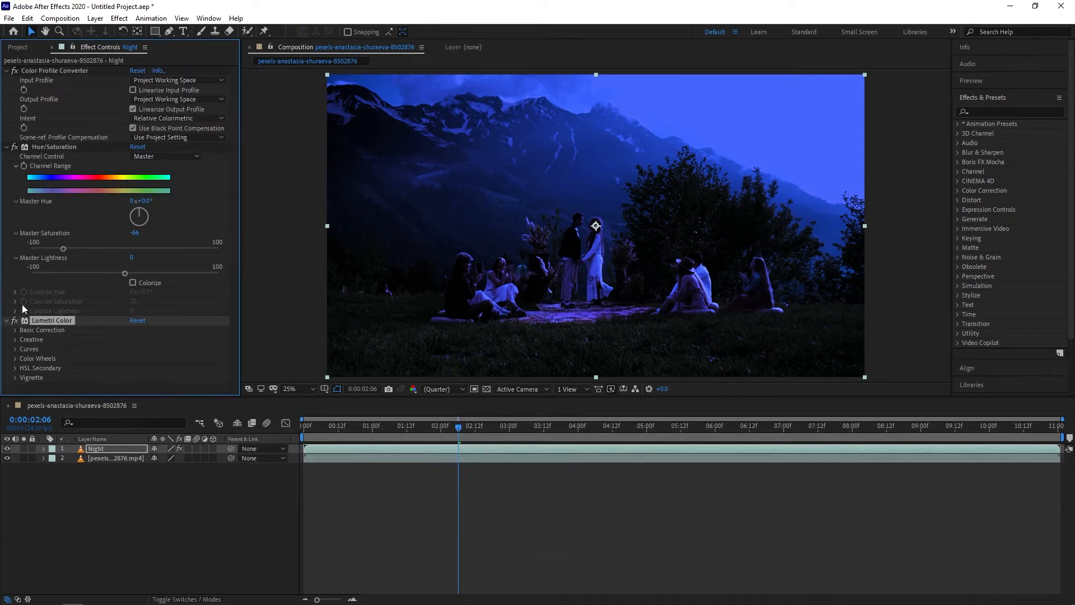
{"action": "left_click", "coordinate": [15, 359]}
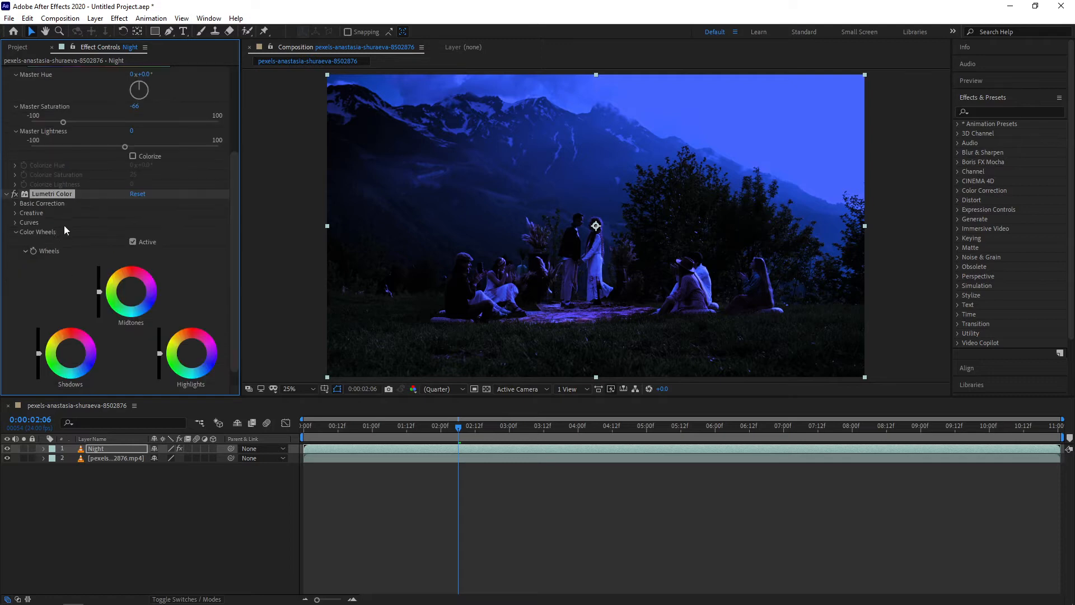
In Color Wheels, tint Midtones and Shadows toward blue and lower the Midtones, Shadows and Highlights brightness sliders
{"action": "left_click", "coordinate": [146, 298]}
{"action": "left_click_drag", "start_coordinate": [146, 298], "coordinate": [148, 298]}
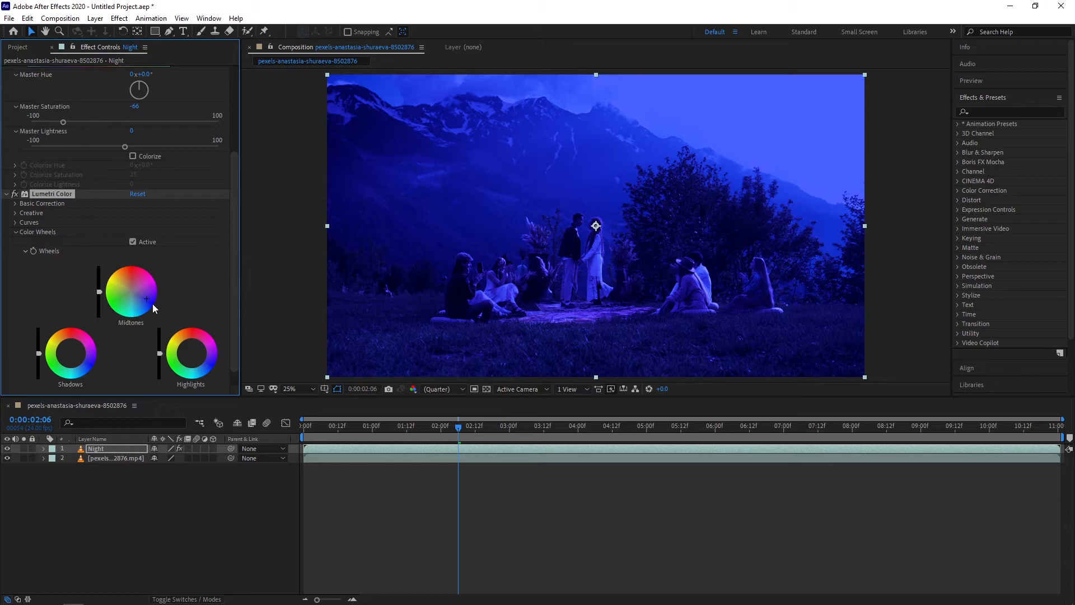
{"action": "left_click_drag", "start_coordinate": [146, 298], "coordinate": [99, 314]}
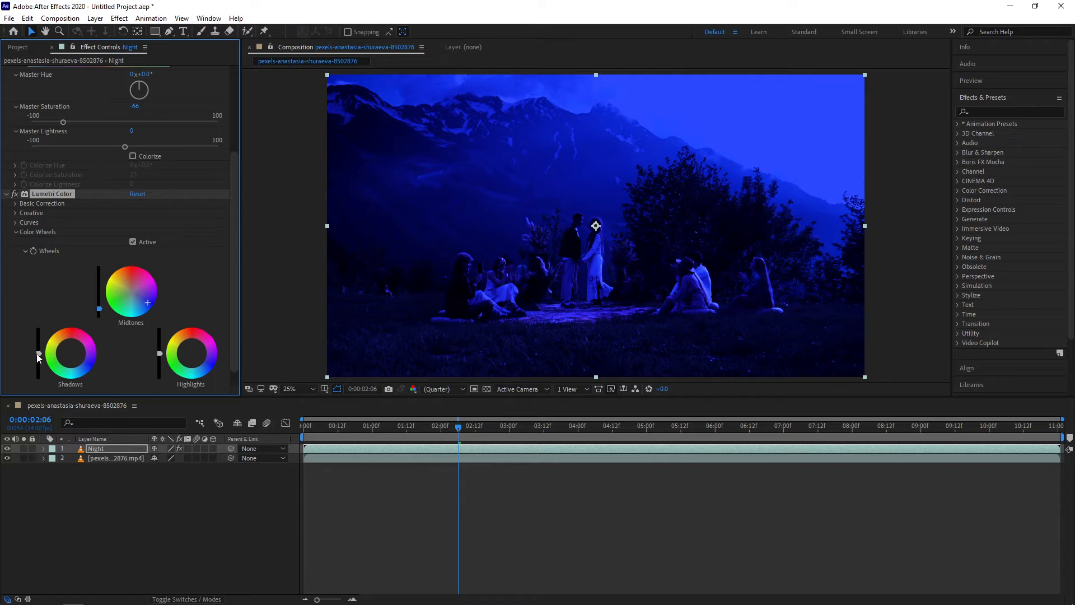
{"action": "left_click_drag", "start_coordinate": [36, 354], "coordinate": [82, 360]}
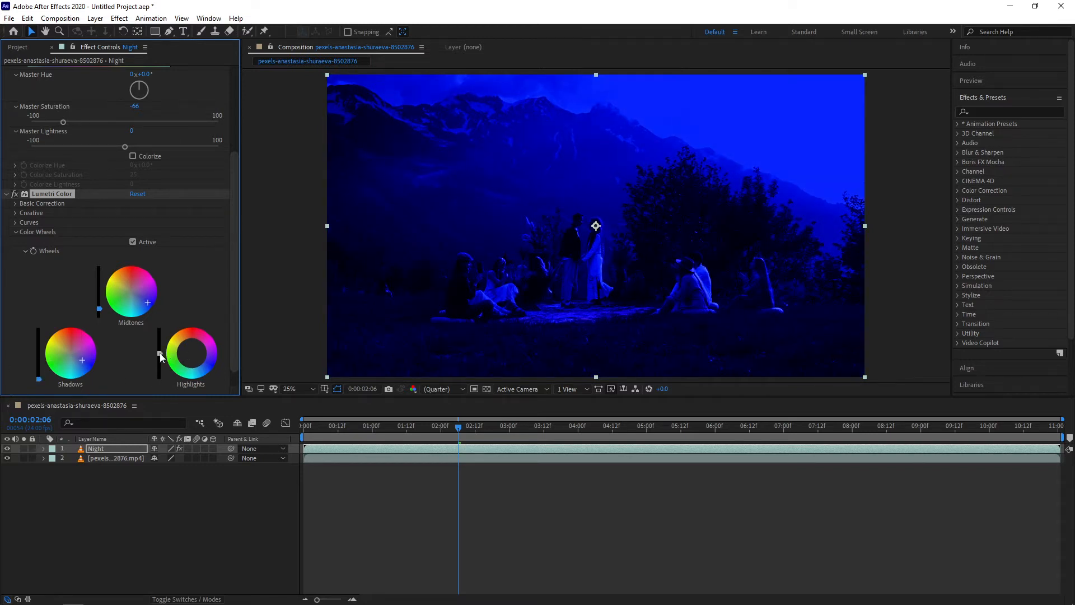
{"action": "left_click_drag", "start_coordinate": [160, 359], "coordinate": [160, 379]}
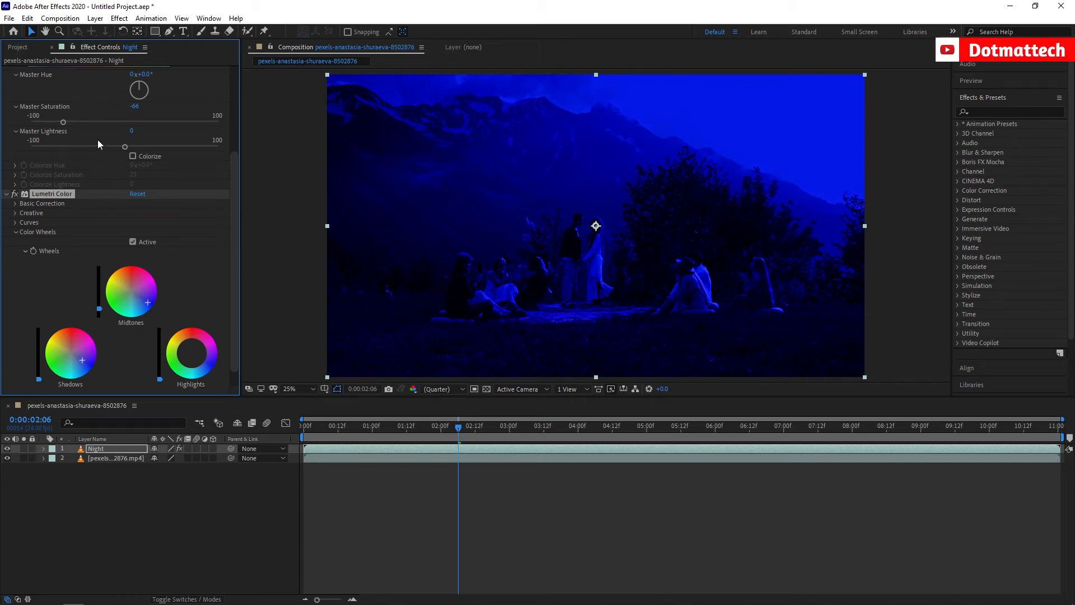
Open the Lumetri Vignette section and set Amount to -0.1, Midpoint to 33 and Roundness to 69
{"action": "left_click", "coordinate": [16, 232]}
{"action": "left_click", "coordinate": [15, 377]}
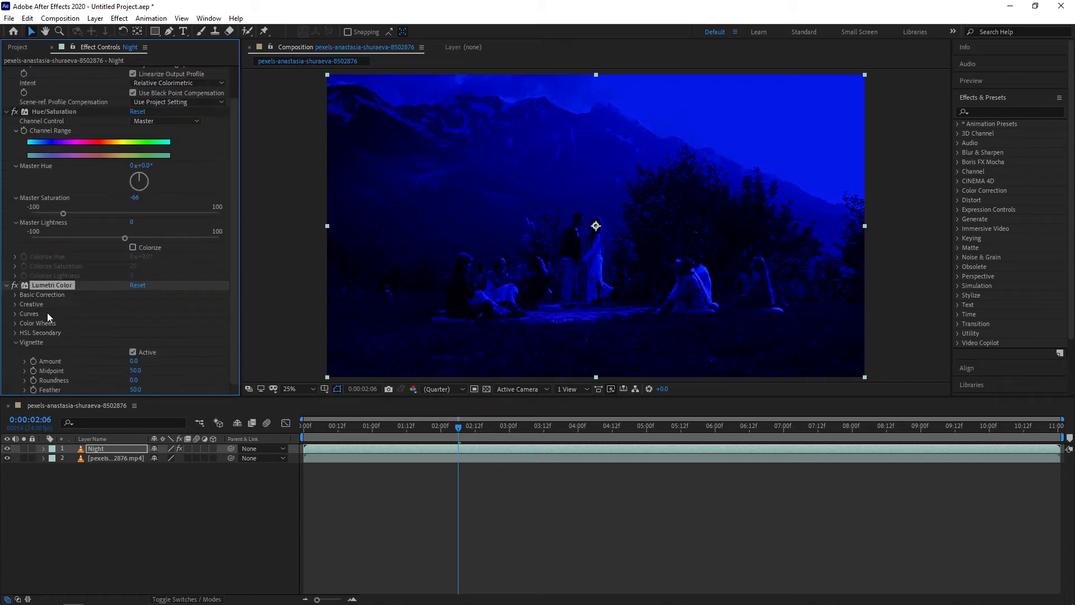
{"action": "left_click_drag", "start_coordinate": [133, 362], "coordinate": [2, 366]}
{"action": "left_click_drag", "start_coordinate": [134, 351], "coordinate": [156, 372]}
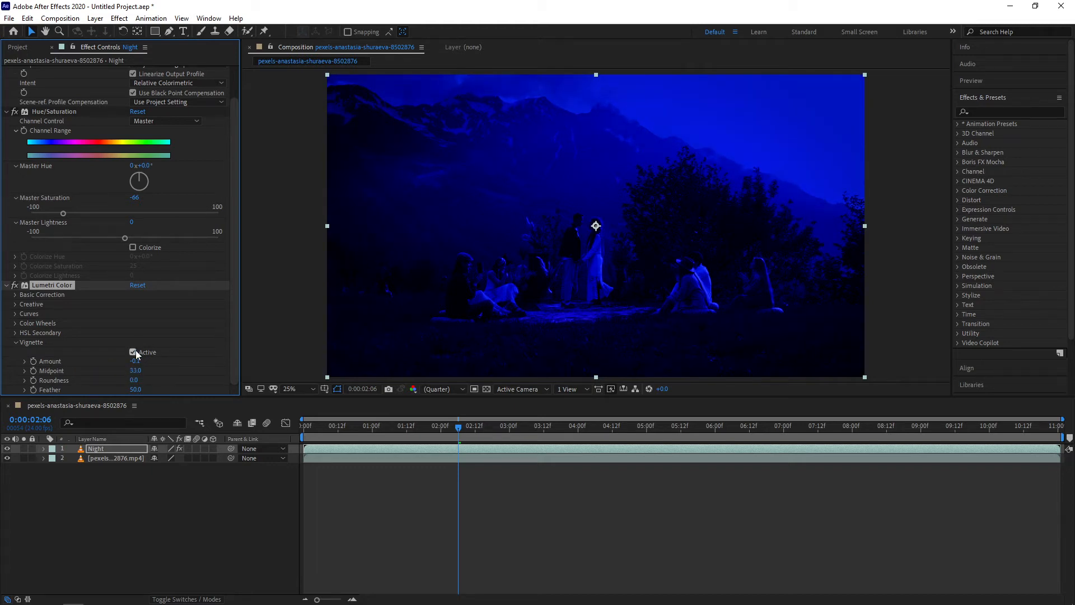
{"action": "left_click_drag", "start_coordinate": [137, 385], "coordinate": [169, 385]}
Duplicate the Night layer and add a Levels effect to the copy with Input Black 47 and Output White 51
{"action": "left_click", "coordinate": [111, 452]}
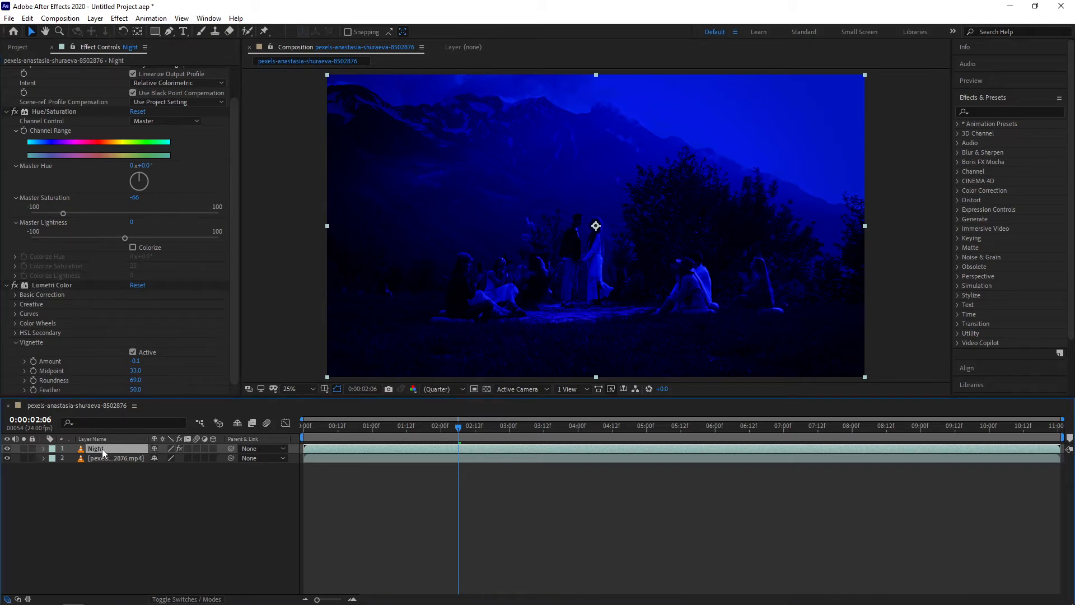
{"action": "key", "text": "ctrl+d"}
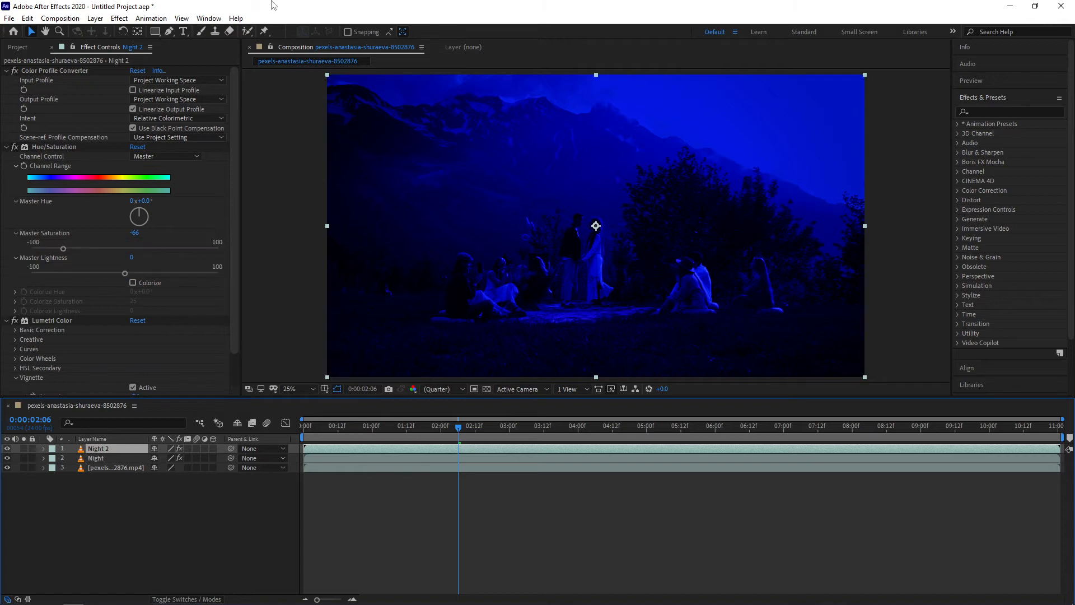
{"action": "left_click", "coordinate": [119, 18]}
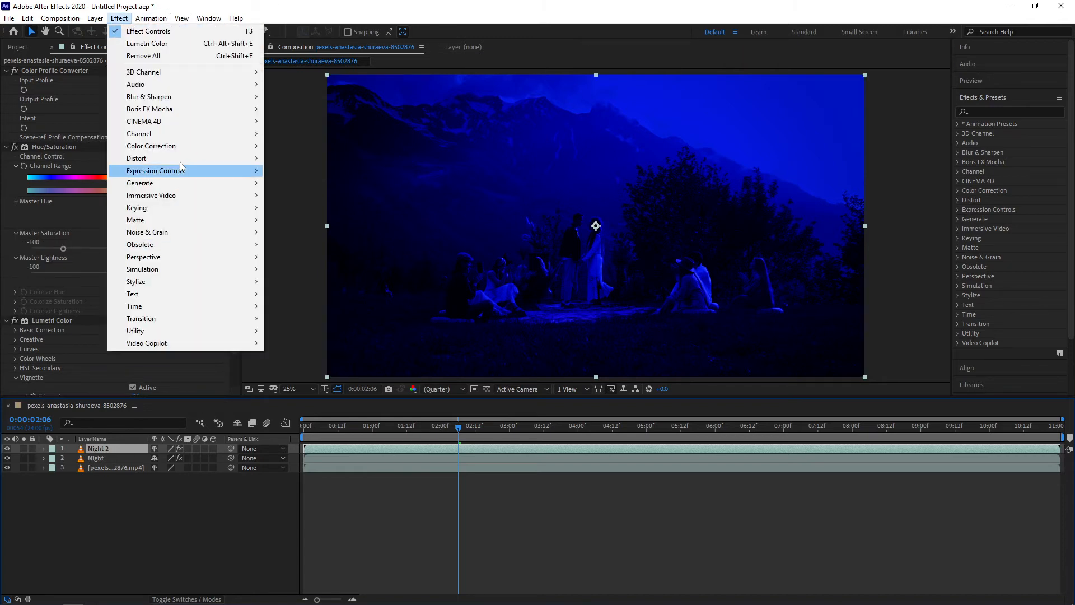
{"action": "mouse_move", "coordinate": [182, 147]}
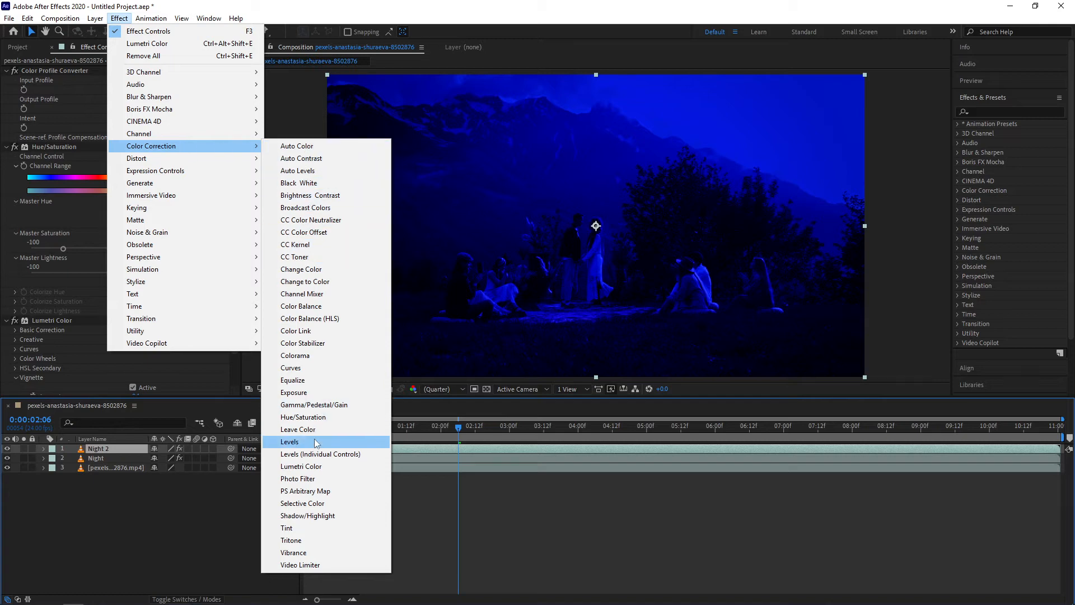
{"action": "left_click", "coordinate": [289, 441]}
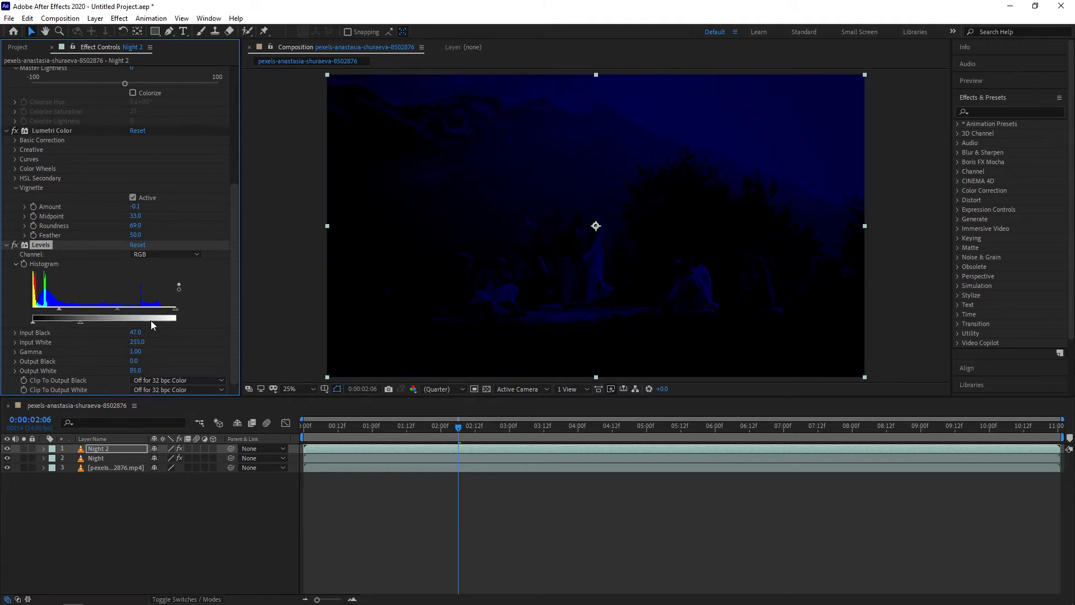
{"action": "left_click_drag", "start_coordinate": [83, 321], "coordinate": [78, 322]}
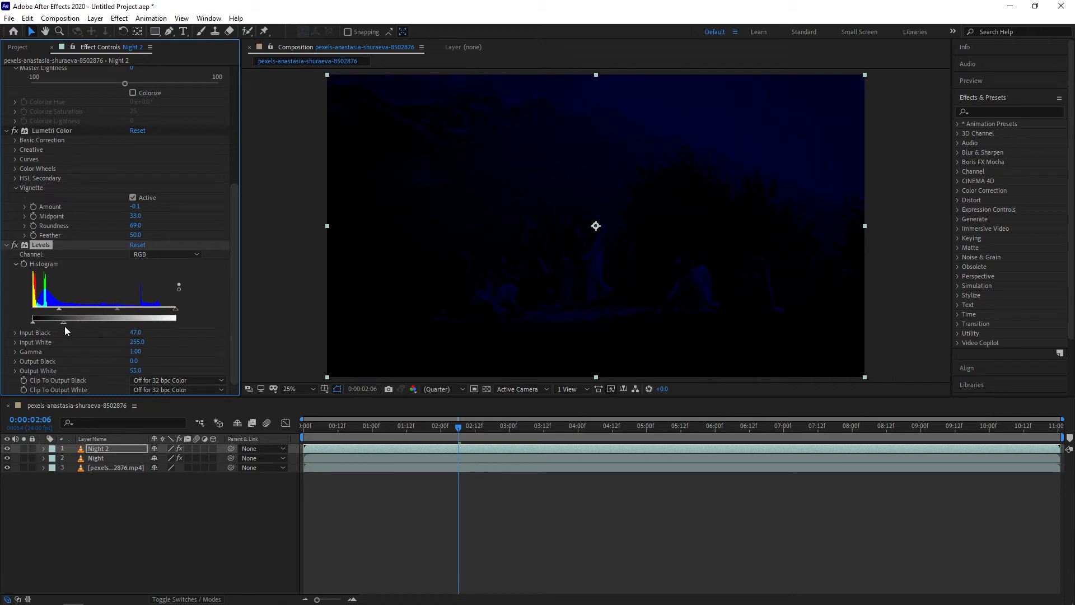
{"action": "left_click_drag", "start_coordinate": [61, 327], "coordinate": [62, 327]}
Hide both Night layers and duplicate the original footage layer
{"action": "left_click", "coordinate": [6, 448]}
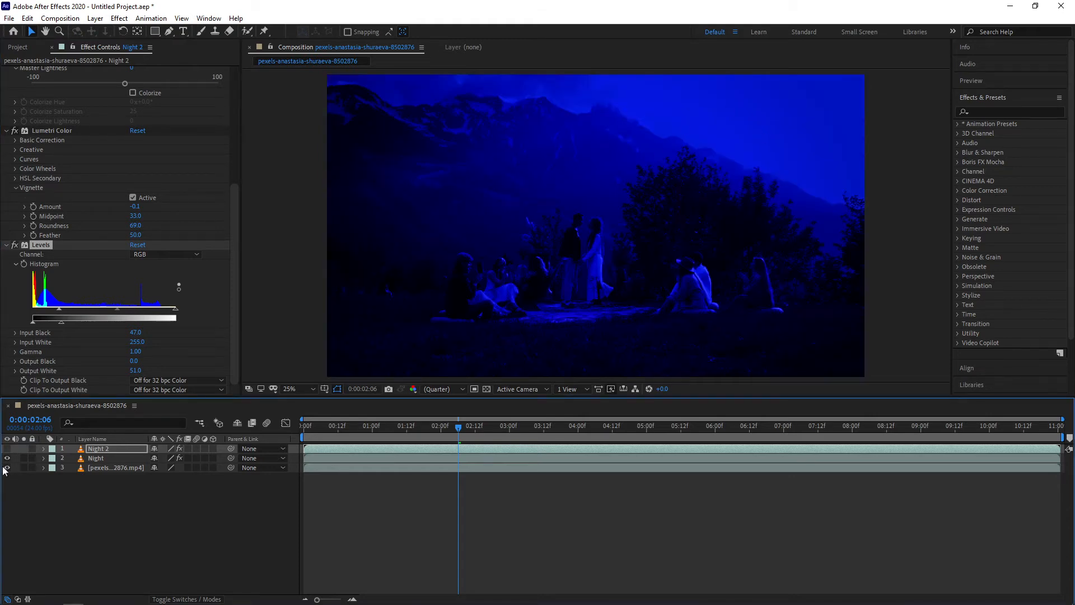
{"action": "left_click", "coordinate": [7, 458]}
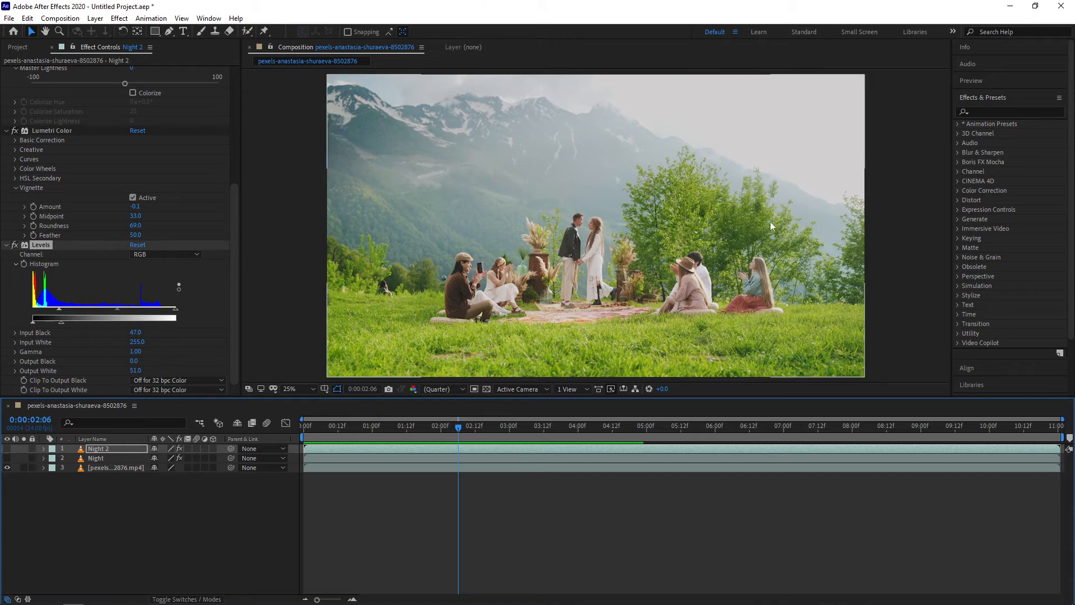
{"action": "left_click", "coordinate": [122, 468]}
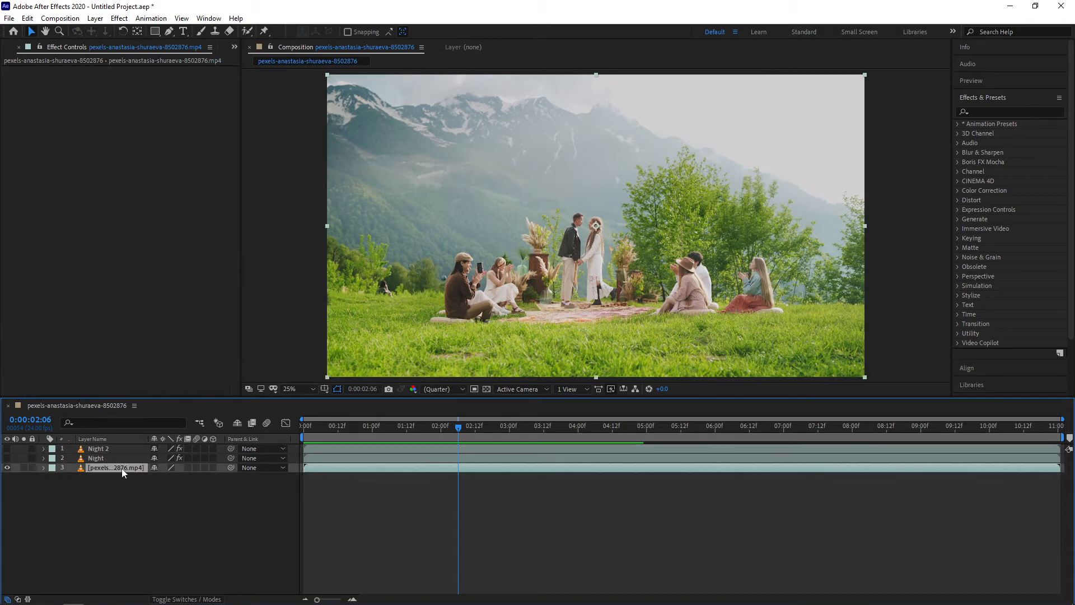
{"action": "key", "text": "ctrl+d"}
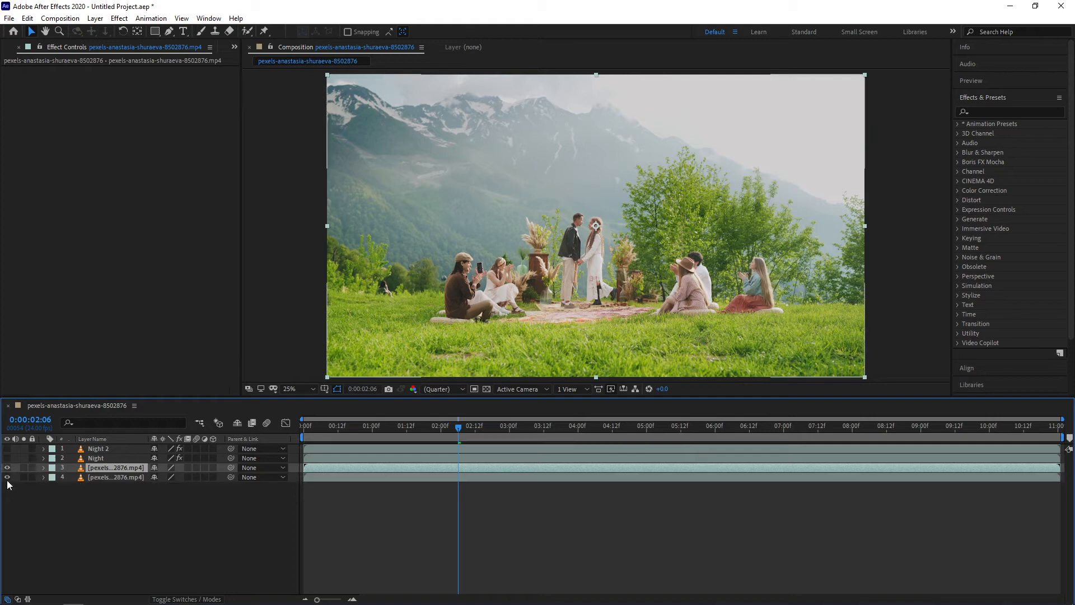
Draw a closed Pen mask on the upper footage copy tracing the mountain and tree line and enclosing the sky above
{"action": "left_click", "coordinate": [170, 35]}
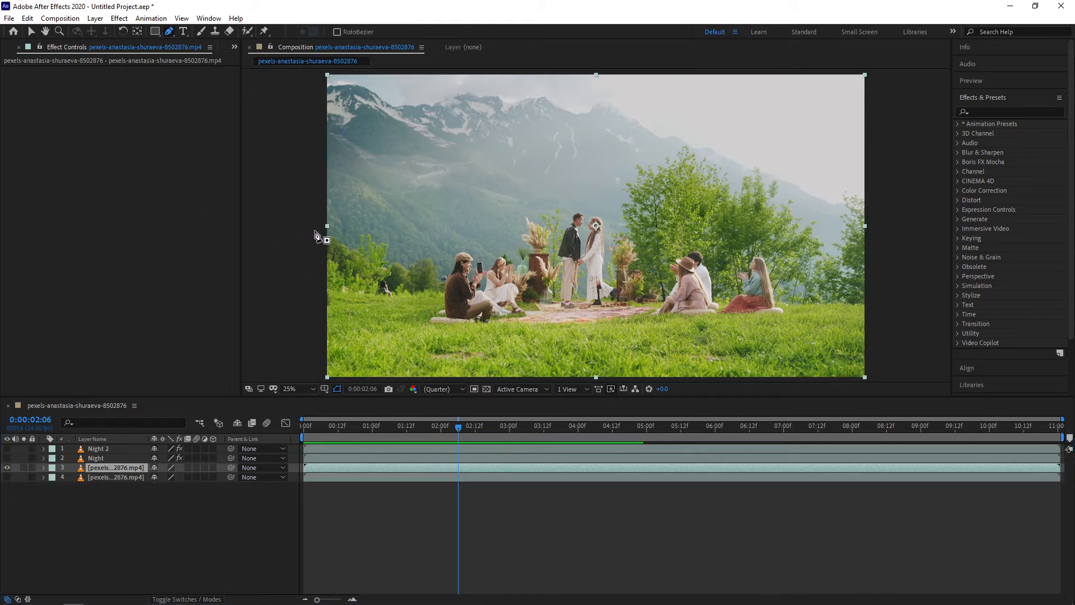
{"action": "scroll", "coordinate": [339, 239], "scroll_direction": "up", "scroll_amount": 2}
{"action": "scroll", "coordinate": [338, 243], "scroll_direction": "down", "scroll_amount": 2}
{"action": "scroll", "coordinate": [342, 246], "scroll_direction": "up", "scroll_amount": 3}
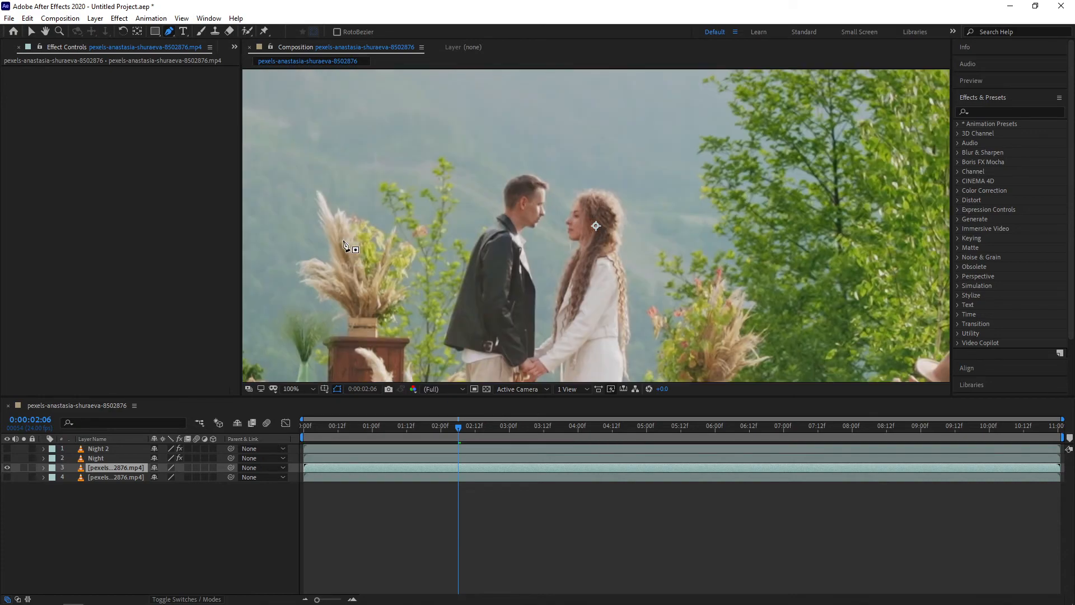
{"action": "key", "text": "space"}
{"action": "left_click_drag", "start_coordinate": [357, 245], "coordinate": [684, 300]}
{"action": "scroll", "coordinate": [355, 244], "scroll_direction": "down", "scroll_amount": 4}
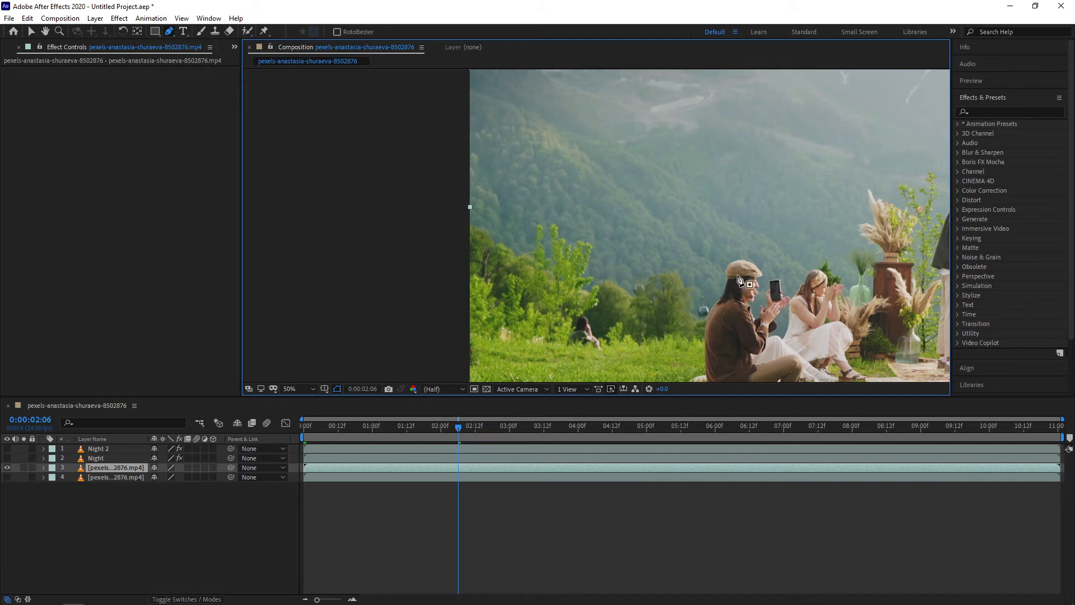
{"action": "key", "text": "space"}
{"action": "left_click_drag", "start_coordinate": [730, 238], "coordinate": [553, 271]}
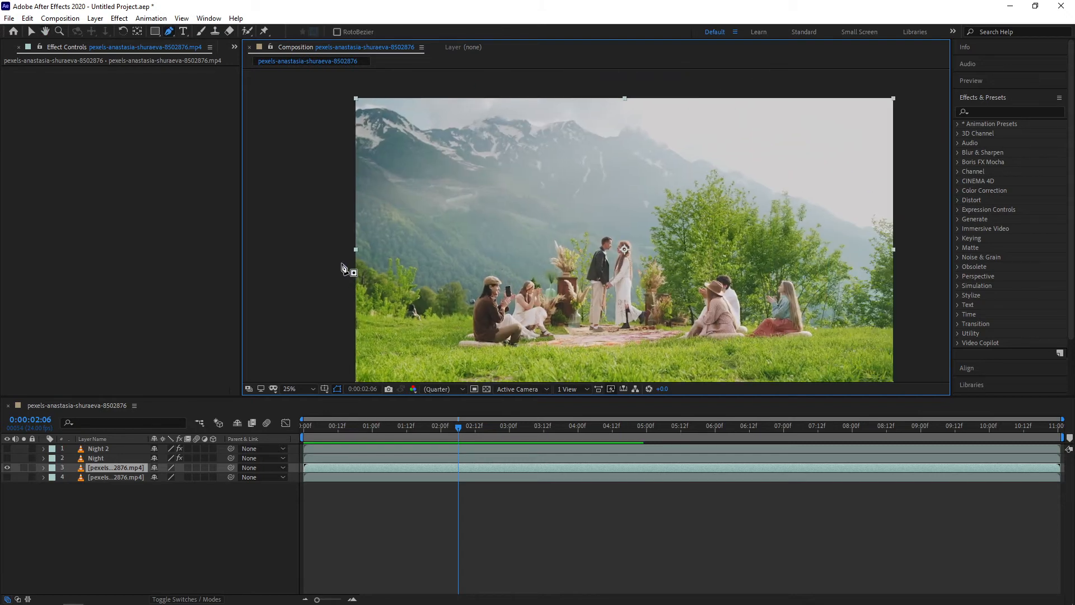
{"action": "left_click_drag", "start_coordinate": [347, 253], "coordinate": [361, 243]}
{"action": "left_click", "coordinate": [378, 240]}
{"action": "left_click", "coordinate": [385, 256]}
{"action": "left_click", "coordinate": [400, 250]}
{"action": "left_click", "coordinate": [425, 265]}
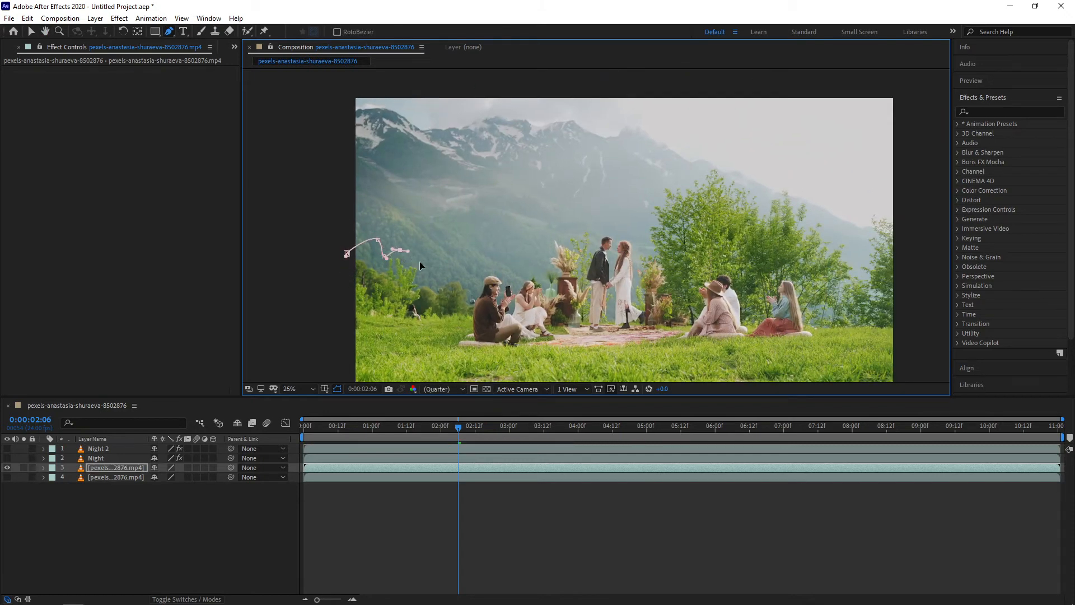
{"action": "left_click", "coordinate": [427, 272]}
{"action": "left_click_drag", "start_coordinate": [431, 277], "coordinate": [463, 272]}
{"action": "left_click_drag", "start_coordinate": [468, 281], "coordinate": [485, 272]}
{"action": "mouse_move", "coordinate": [494, 271]}
{"action": "left_mouse_down"}
{"action": "mouse_move", "coordinate": [550, 266]}
{"action": "mouse_move", "coordinate": [556, 234]}
{"action": "mouse_move", "coordinate": [576, 246]}
{"action": "mouse_move", "coordinate": [564, 246]}
{"action": "mouse_move", "coordinate": [586, 230]}
{"action": "mouse_move", "coordinate": [594, 242]}
{"action": "mouse_move", "coordinate": [609, 229]}
{"action": "mouse_move", "coordinate": [643, 238]}
{"action": "left_mouse_up"}
{"action": "left_click", "coordinate": [564, 244]}
{"action": "left_click_drag", "start_coordinate": [642, 227], "coordinate": [643, 223]}
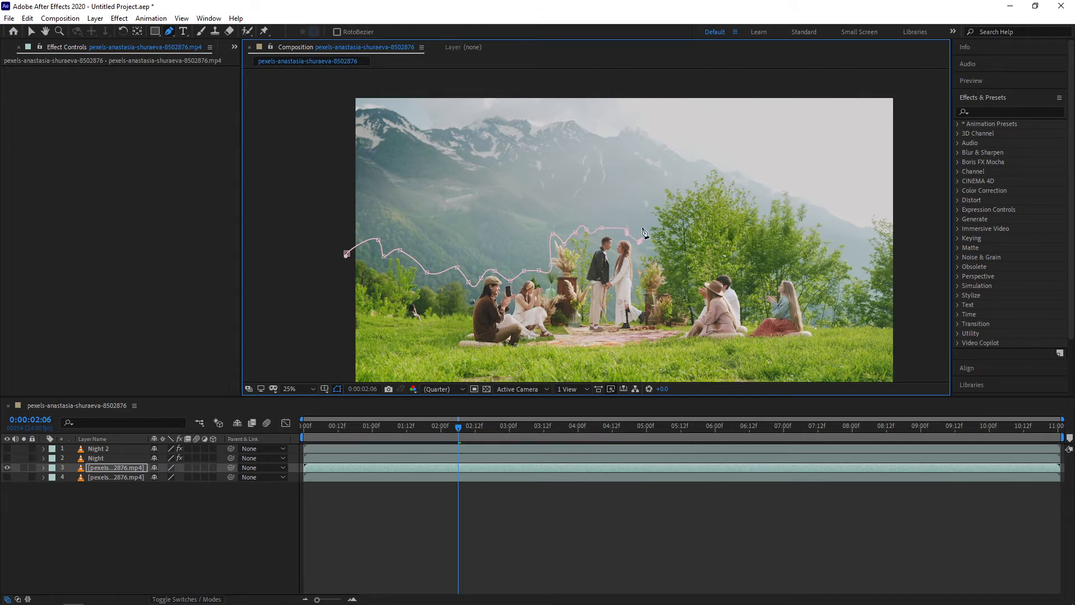
{"action": "left_click", "coordinate": [648, 214]}
{"action": "left_click", "coordinate": [666, 197]}
{"action": "left_click", "coordinate": [670, 181]}
{"action": "left_click_drag", "start_coordinate": [697, 180], "coordinate": [755, 200]}
{"action": "left_click", "coordinate": [708, 170]}
{"action": "left_click", "coordinate": [718, 168]}
{"action": "left_click", "coordinate": [734, 183]}
{"action": "left_click", "coordinate": [762, 210]}
{"action": "left_click", "coordinate": [772, 198]}
{"action": "left_click", "coordinate": [784, 190]}
{"action": "left_click", "coordinate": [784, 202]}
{"action": "left_click", "coordinate": [805, 200]}
{"action": "left_click", "coordinate": [807, 213]}
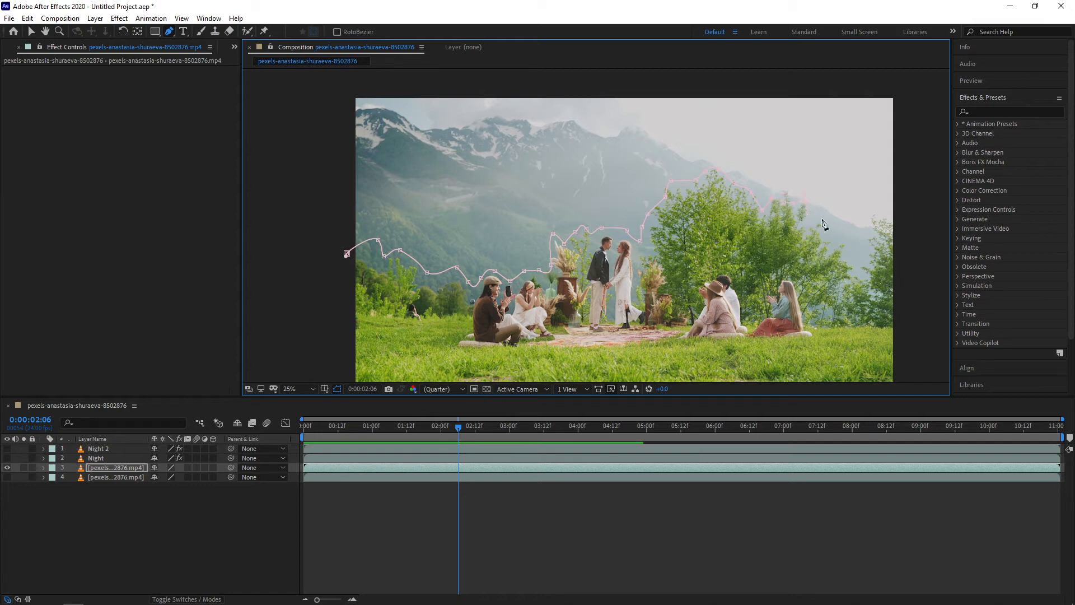
{"action": "left_click_drag", "start_coordinate": [822, 219], "coordinate": [827, 225]}
{"action": "left_click", "coordinate": [904, 231]}
{"action": "left_click", "coordinate": [918, 83]}
{"action": "left_click", "coordinate": [685, 70]}
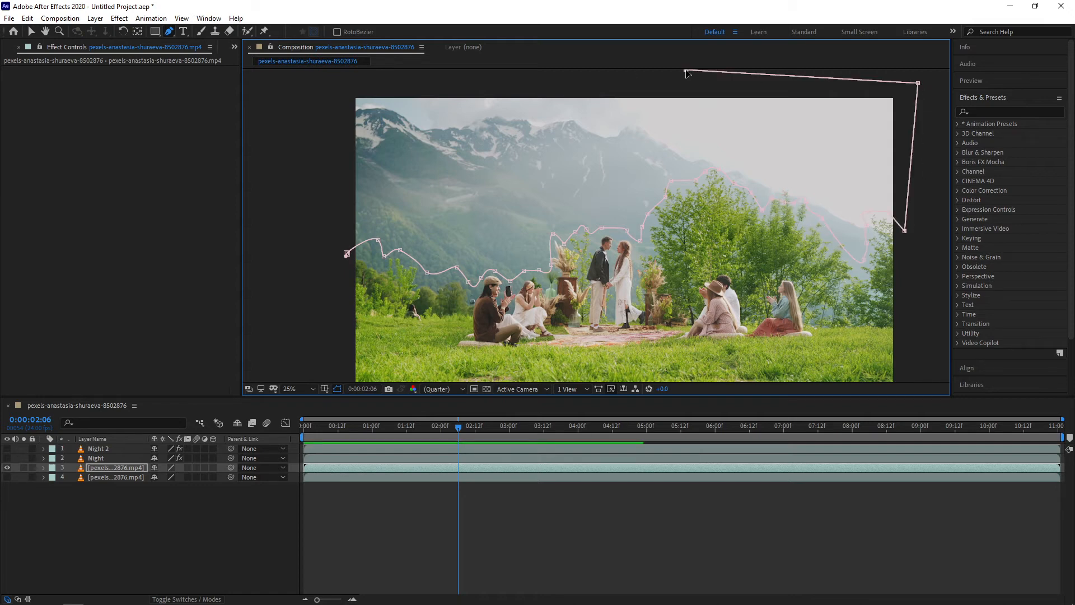
{"action": "left_click", "coordinate": [333, 85]}
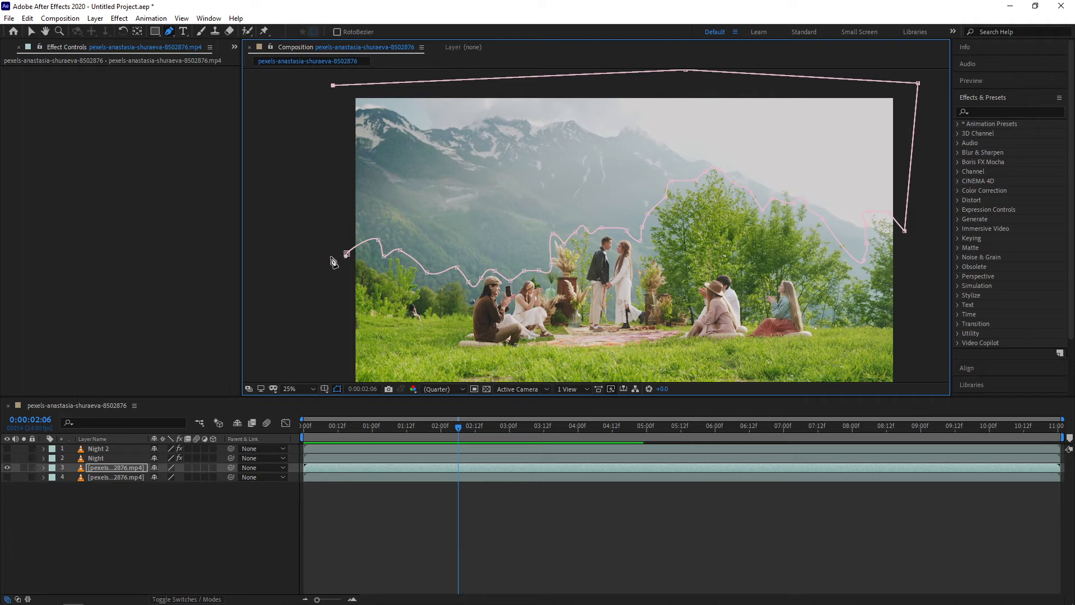
{"action": "left_click", "coordinate": [347, 253]}
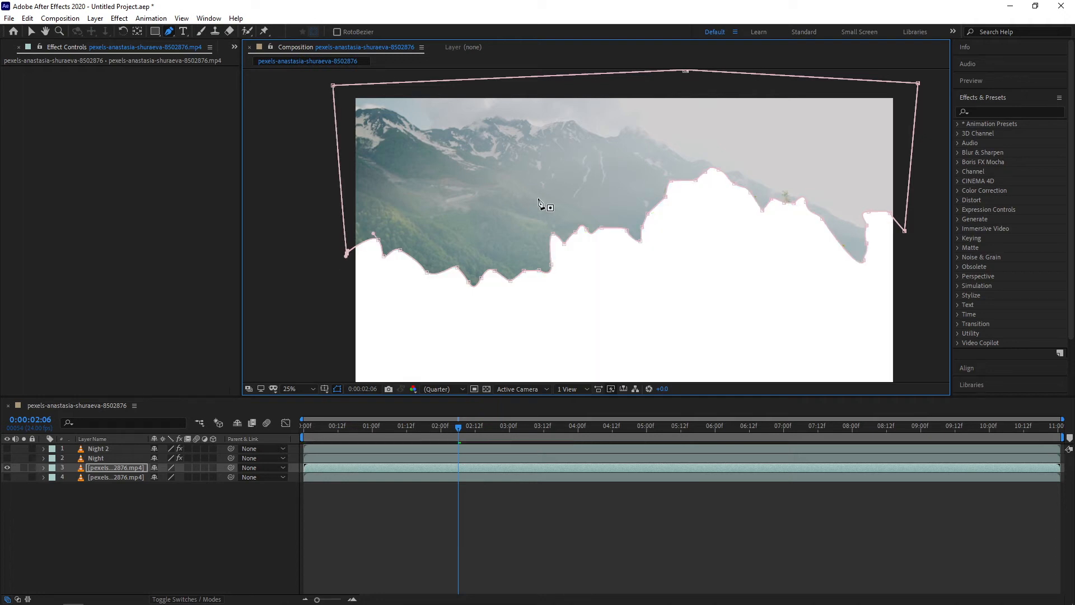
{"action": "left_click", "coordinate": [31, 31]}
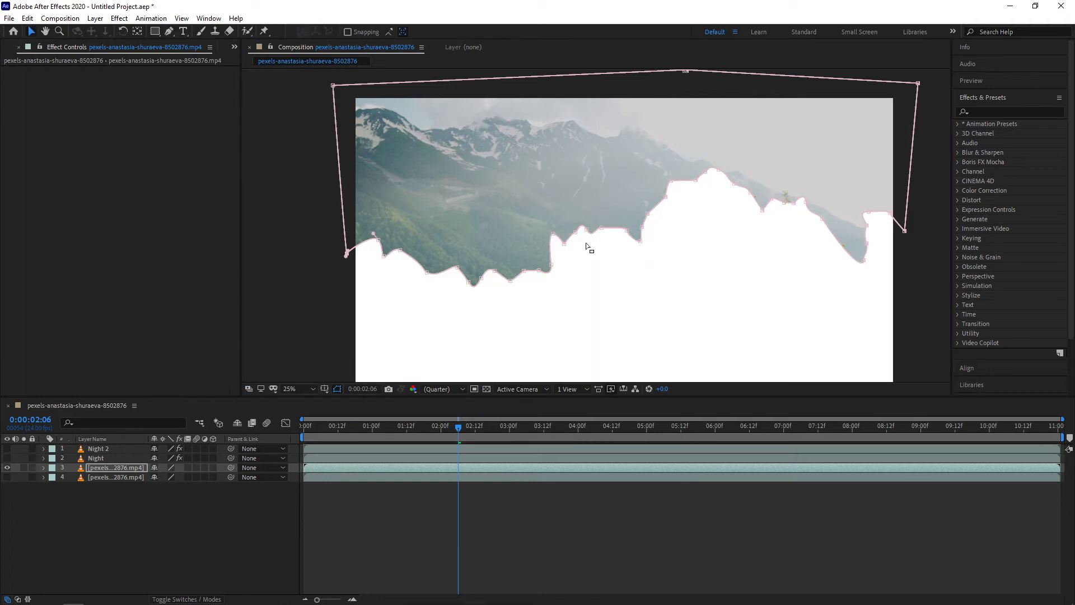
Invert the mask and set its Mask Feather to 219 pixels
{"action": "key", "text": "ctrl+shift+i"}
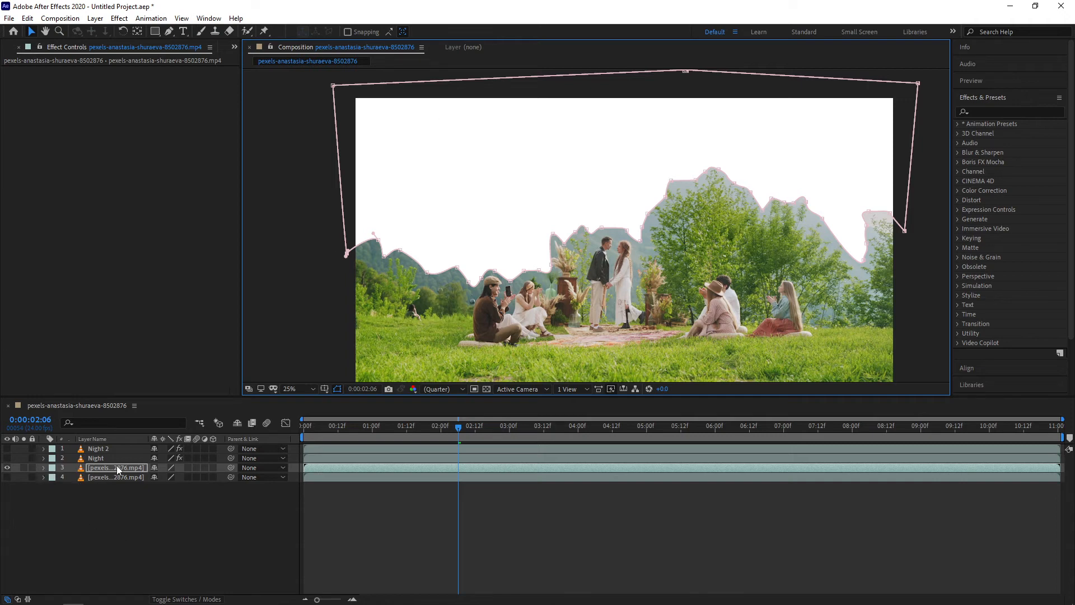
{"action": "left_click", "coordinate": [45, 469]}
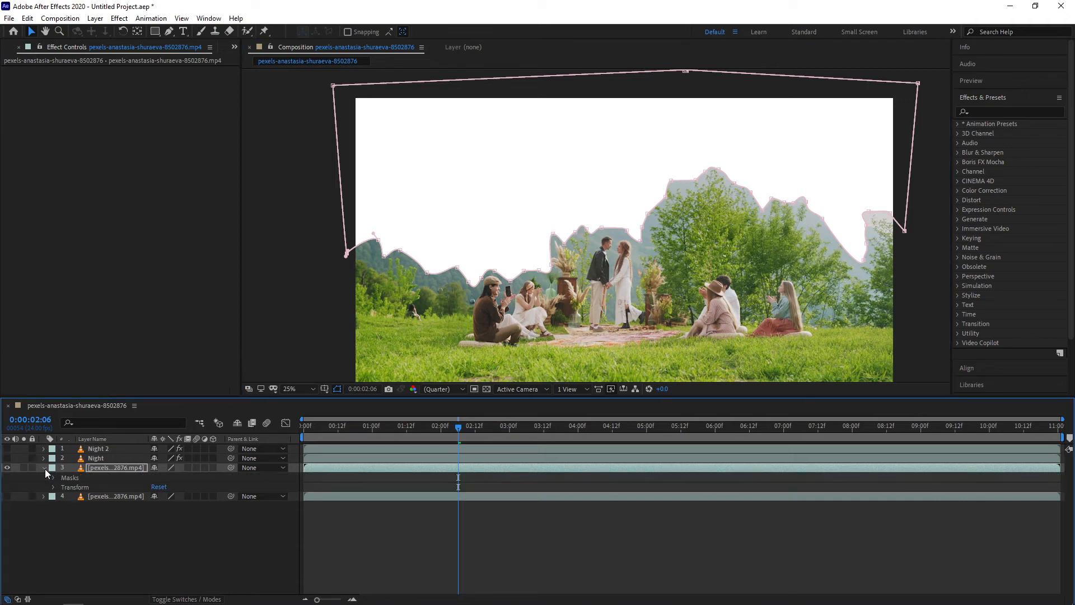
{"action": "left_click", "coordinate": [54, 478]}
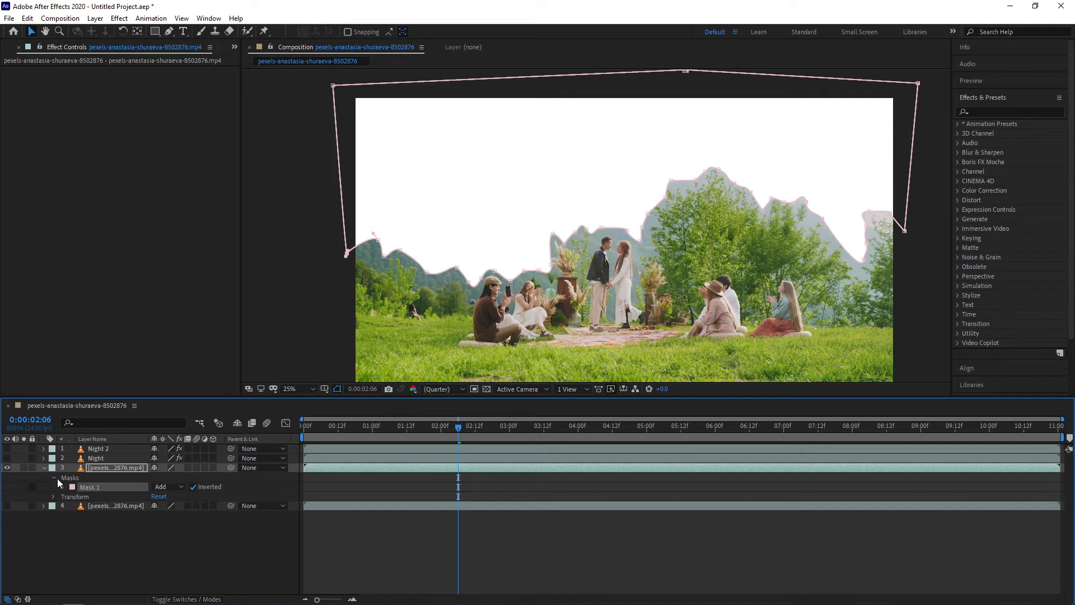
{"action": "left_click", "coordinate": [62, 486]}
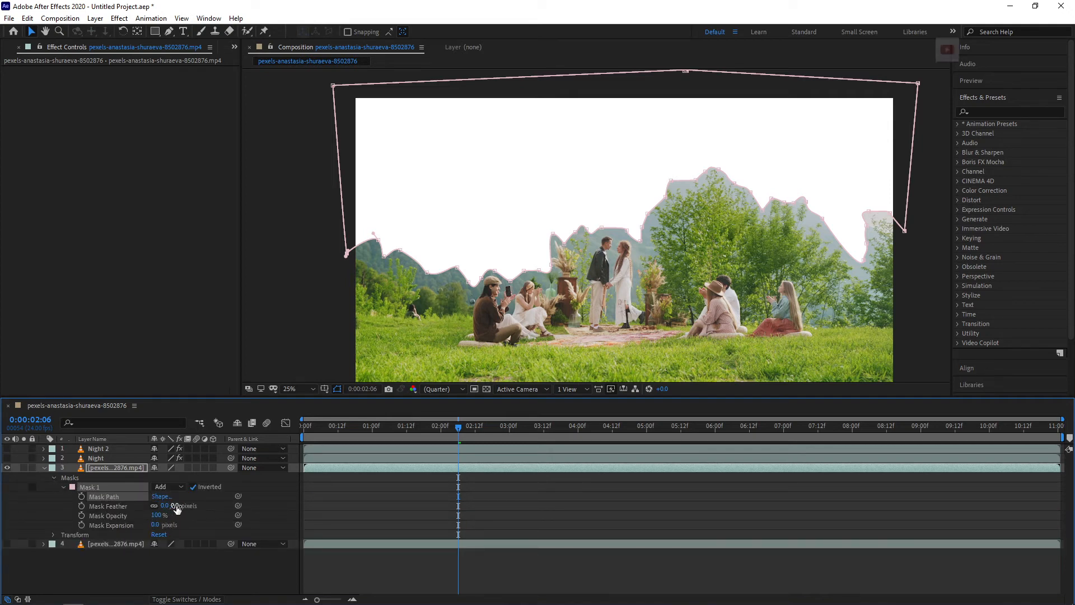
{"action": "left_click_drag", "start_coordinate": [168, 506], "coordinate": [287, 490]}
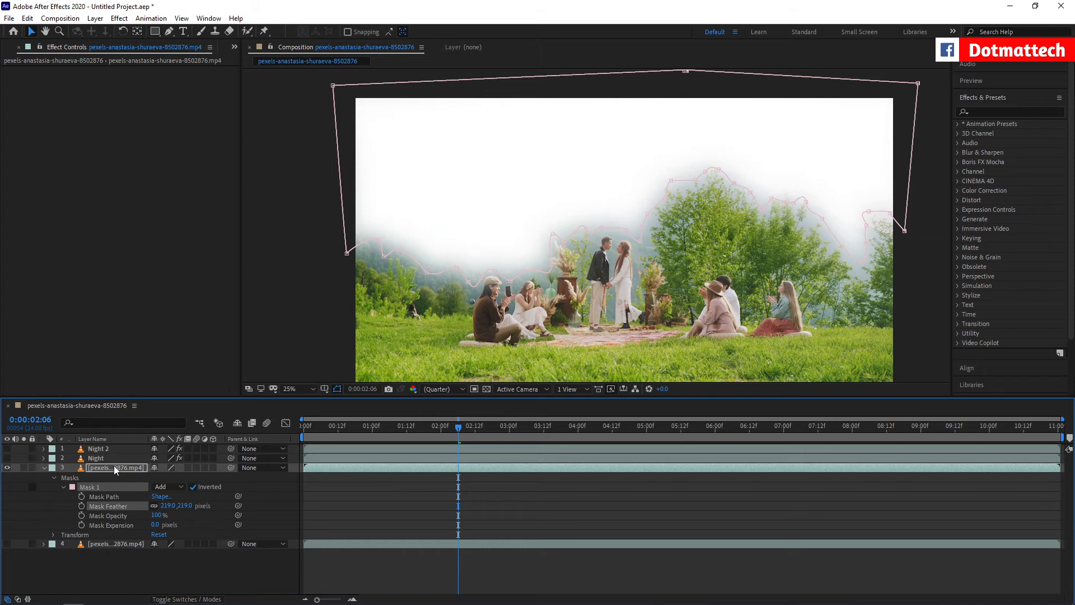
Duplicate the Night layer and turn on the new copy's visibility
{"action": "left_click", "coordinate": [83, 478]}
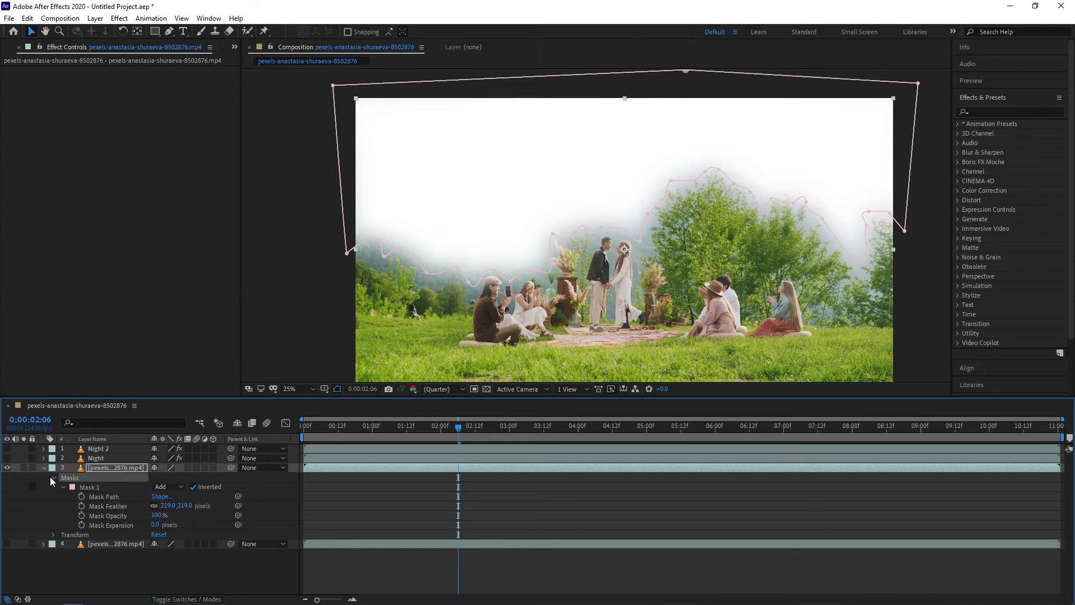
{"action": "left_click", "coordinate": [44, 467]}
{"action": "left_click", "coordinate": [96, 459]}
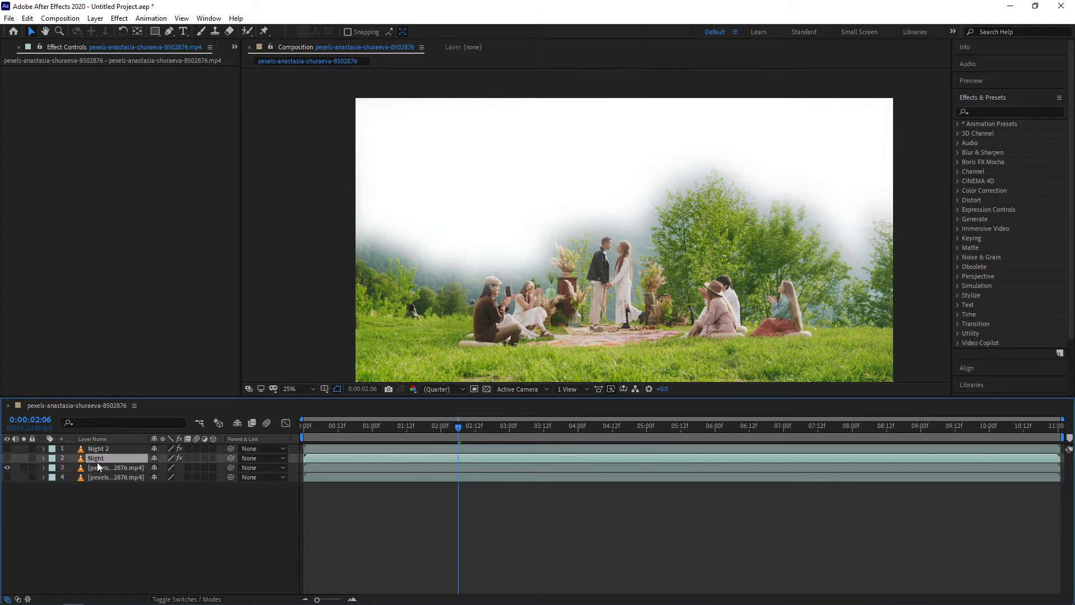
{"action": "key", "text": "ctrl+d"}
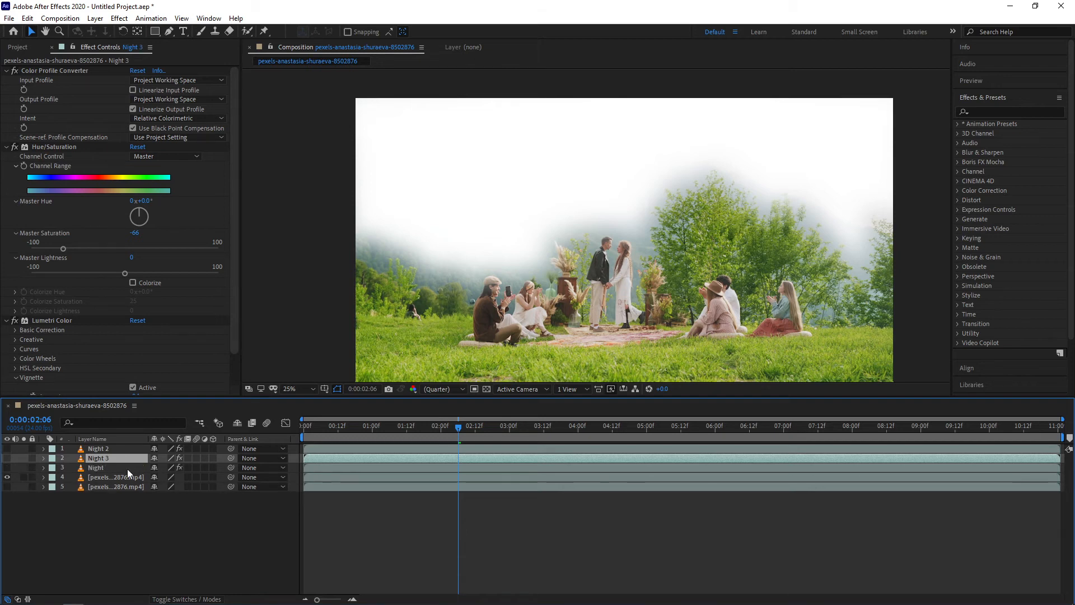
{"action": "left_click", "coordinate": [7, 458]}
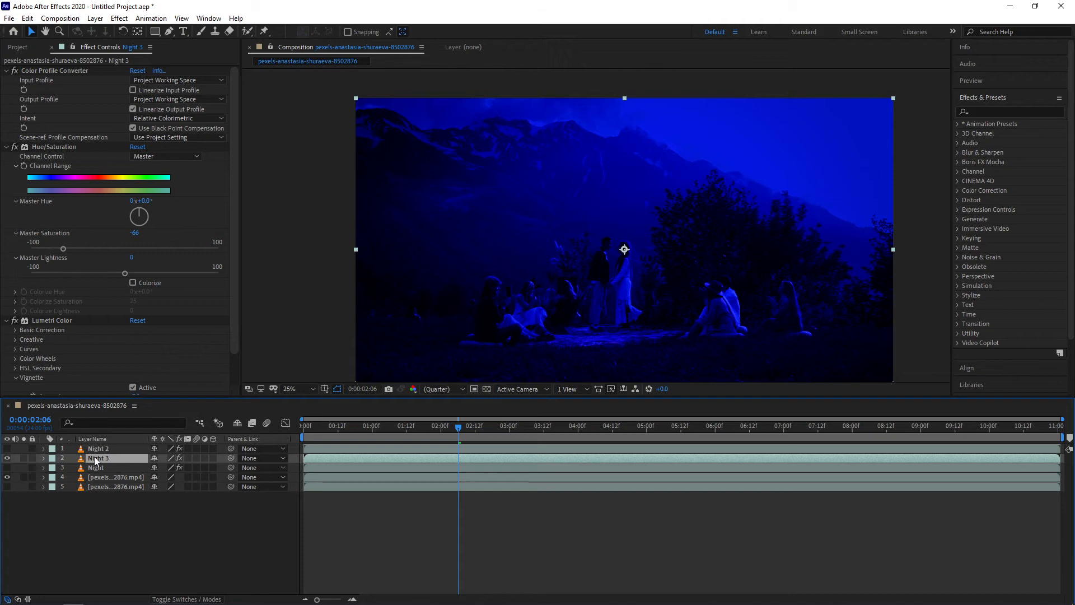
Paste the inverted, feathered sky mask onto the Night 3 layer and toggle the layer visibility
{"action": "key", "text": "ctrl+v"}
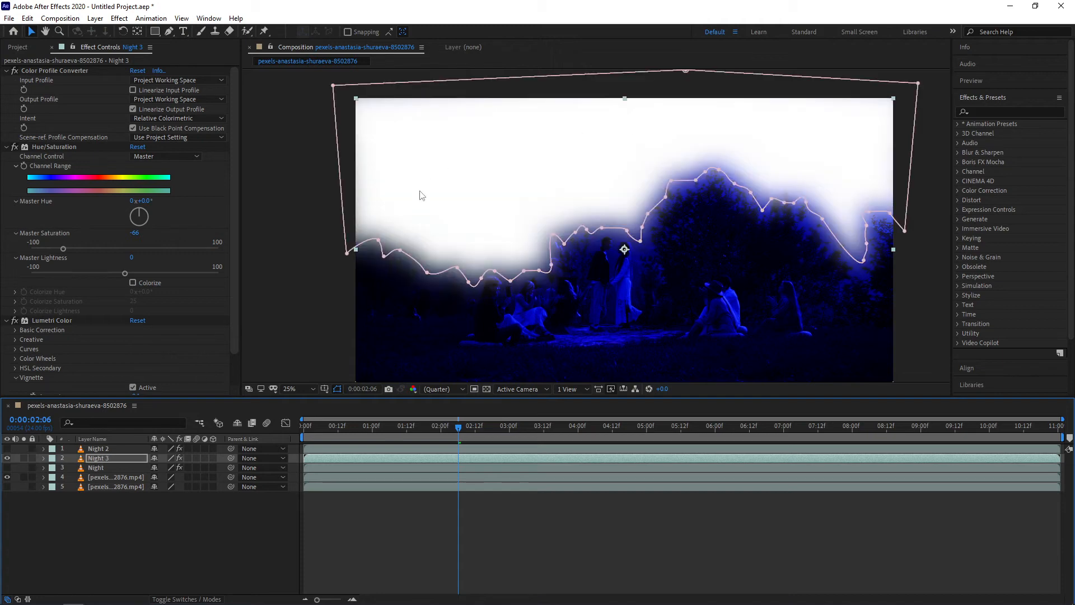
{"action": "left_click", "coordinate": [7, 457]}
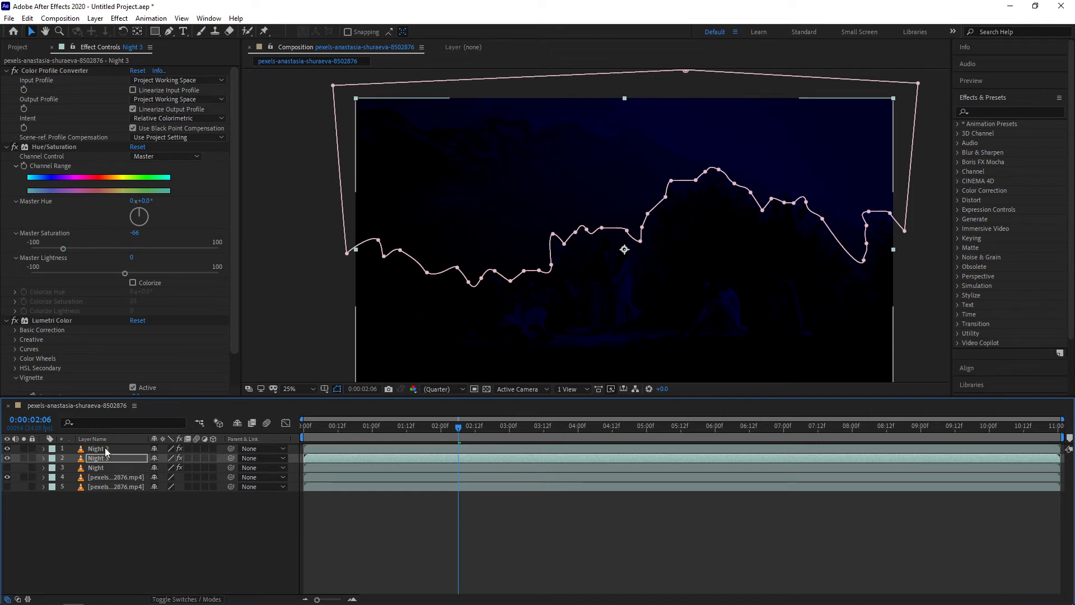
Move the Night 3 layer to the top of the layer stack and select it
{"action": "left_click_drag", "start_coordinate": [106, 449], "coordinate": [103, 465]}
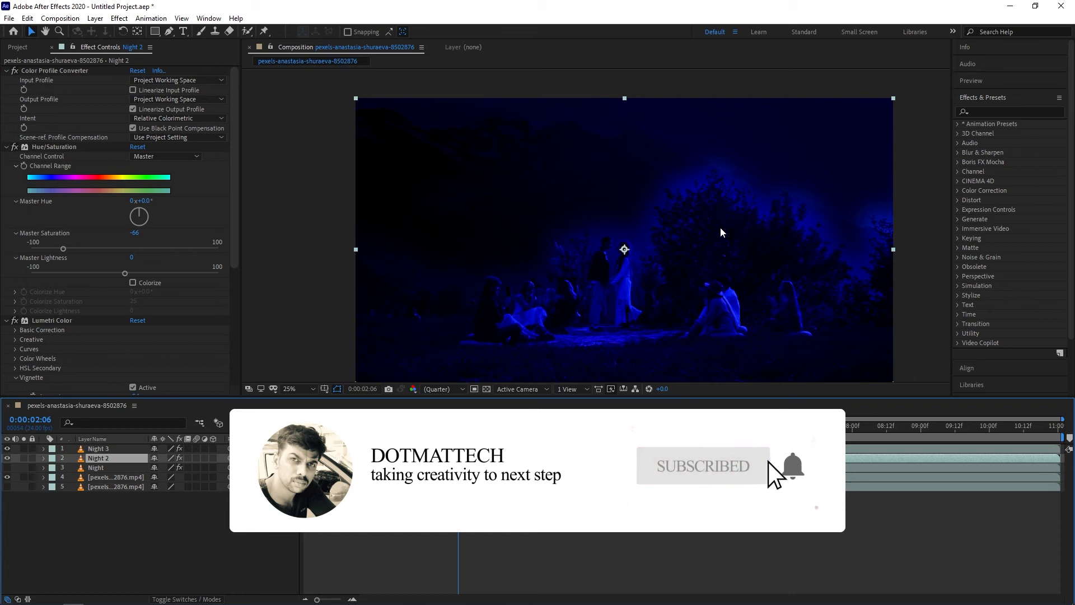
{"action": "left_click", "coordinate": [110, 448]}
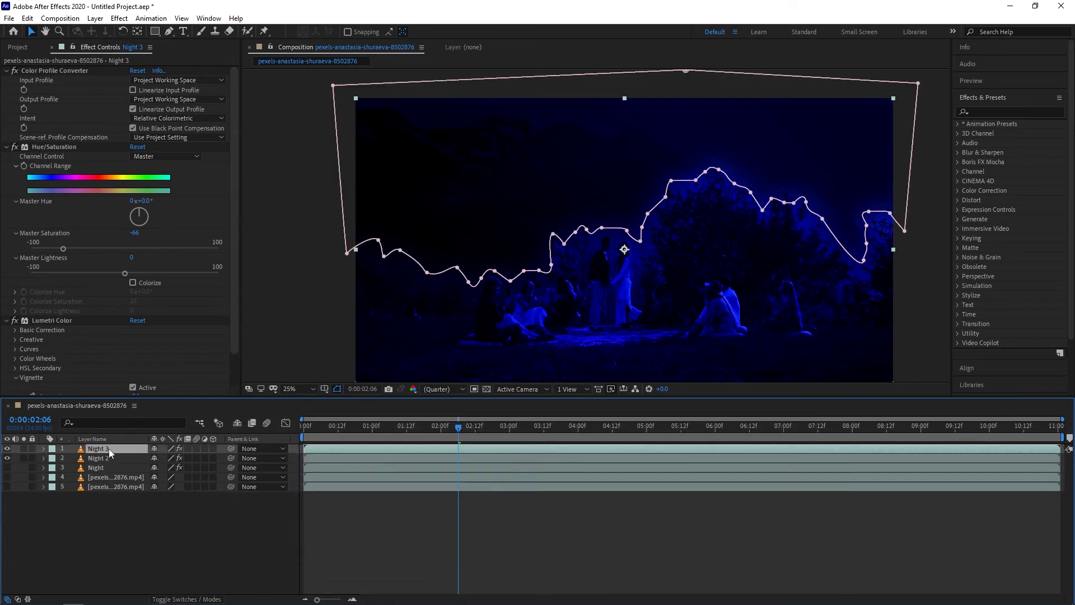
Apply the Levels effect to Night 3 and pull the input white point down to brighten the masked sky
{"action": "left_click", "coordinate": [119, 18]}
{"action": "mouse_move", "coordinate": [183, 185]}
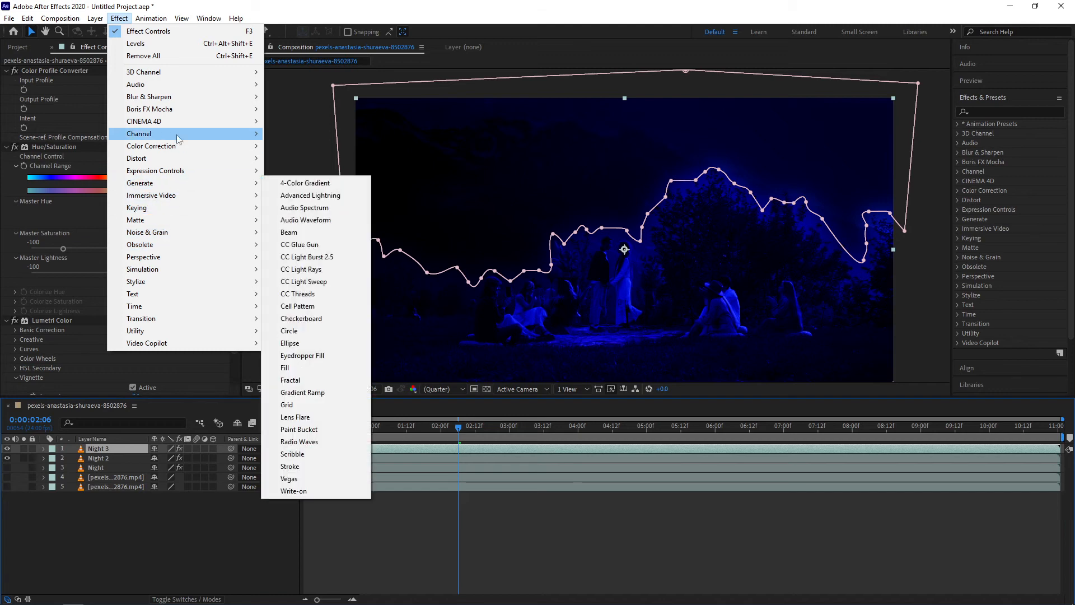
{"action": "mouse_move", "coordinate": [185, 149]}
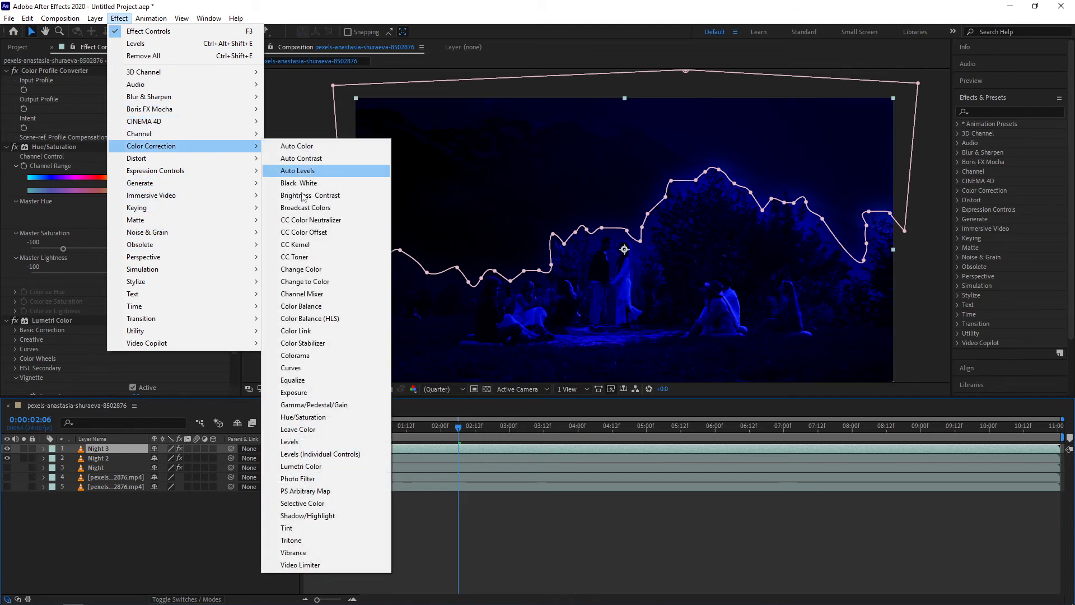
{"action": "left_click", "coordinate": [306, 446]}
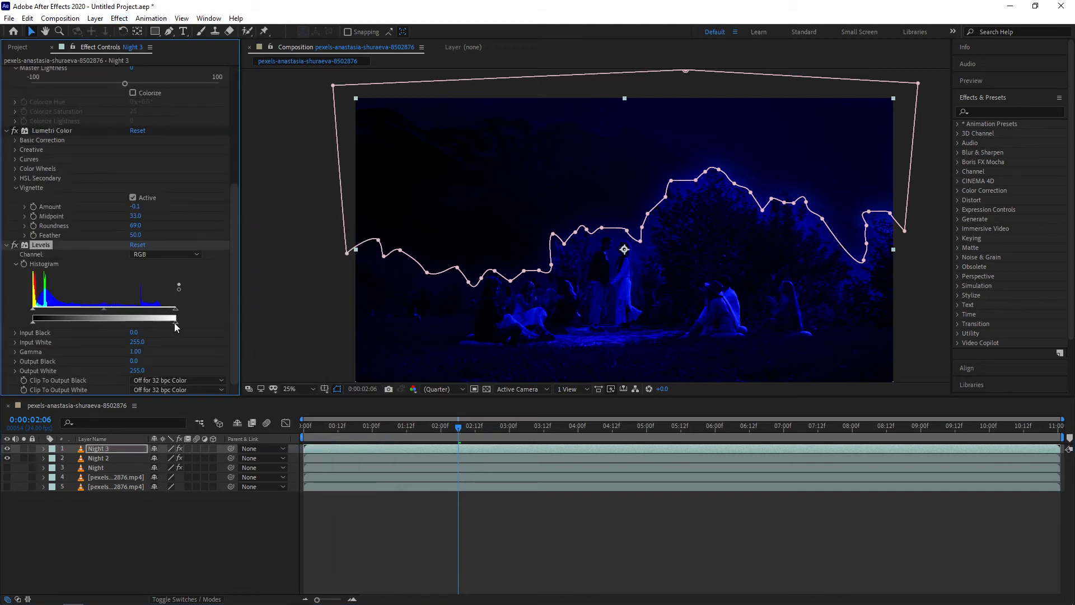
{"action": "left_click_drag", "start_coordinate": [158, 326], "coordinate": [135, 333]}
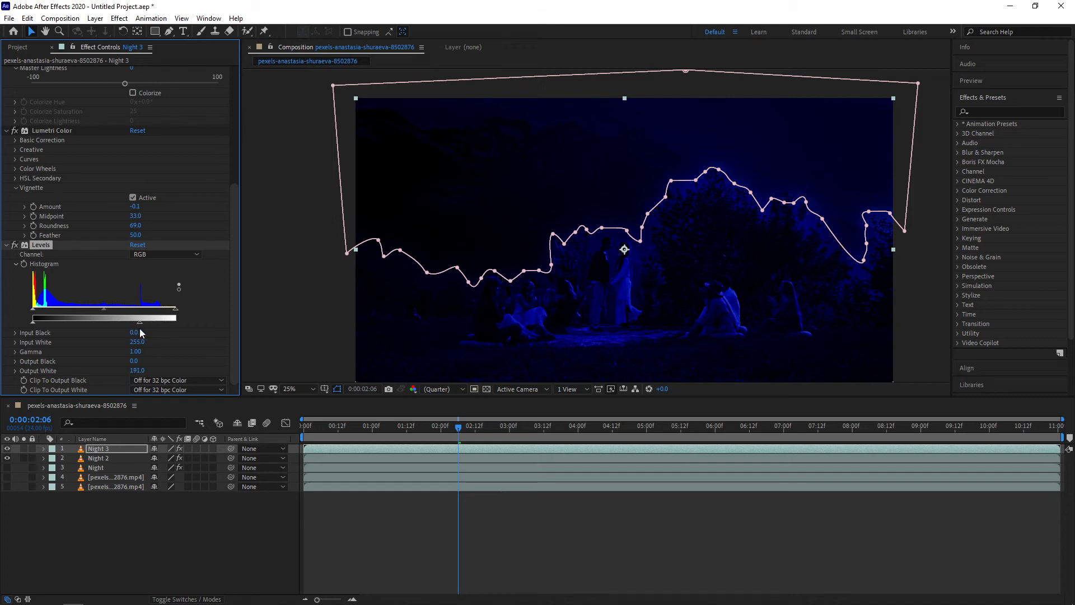
{"action": "mouse_move", "coordinate": [35, 322]}
{"action": "left_mouse_down"}
{"action": "mouse_move", "coordinate": [45, 323]}
{"action": "mouse_move", "coordinate": [33, 323]}
{"action": "left_mouse_up"}
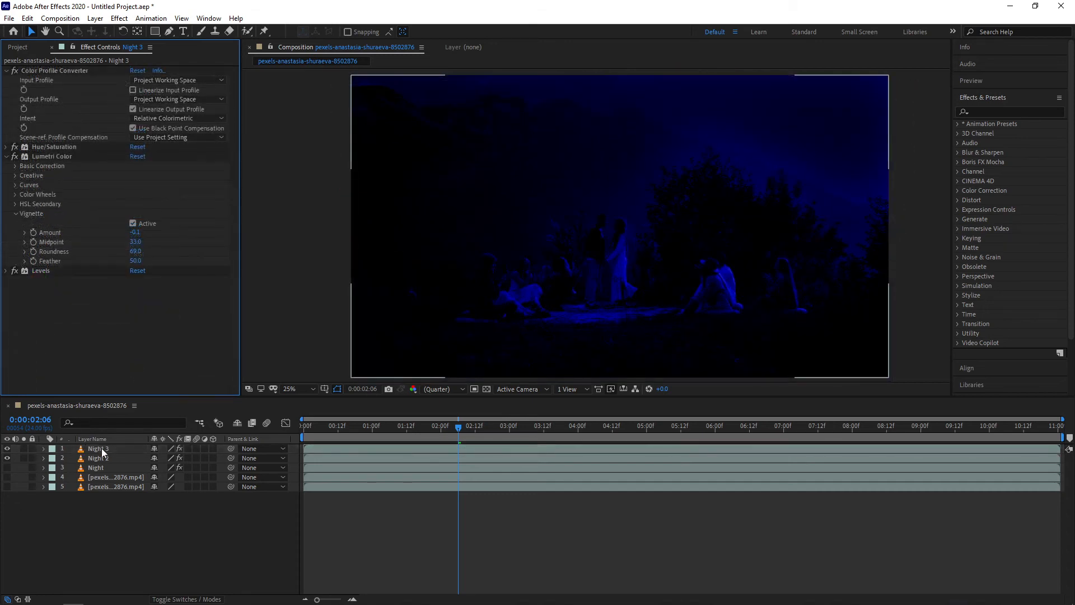
Open Night 3's Lumetri Color Basic Correction and adjust the white balance Temperature
{"action": "left_click", "coordinate": [102, 448]}
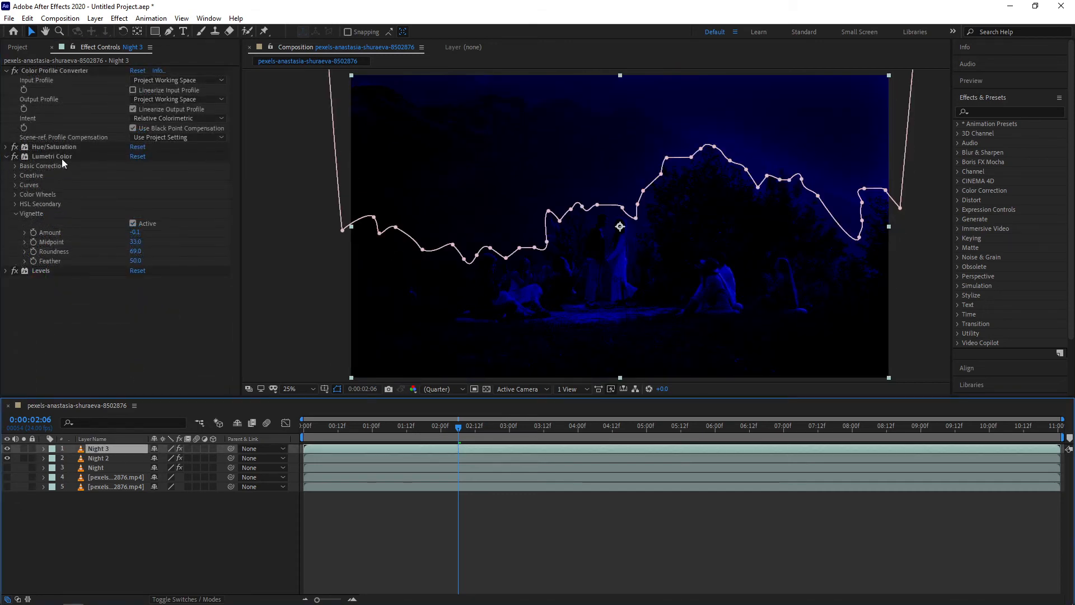
{"action": "left_click", "coordinate": [14, 167]}
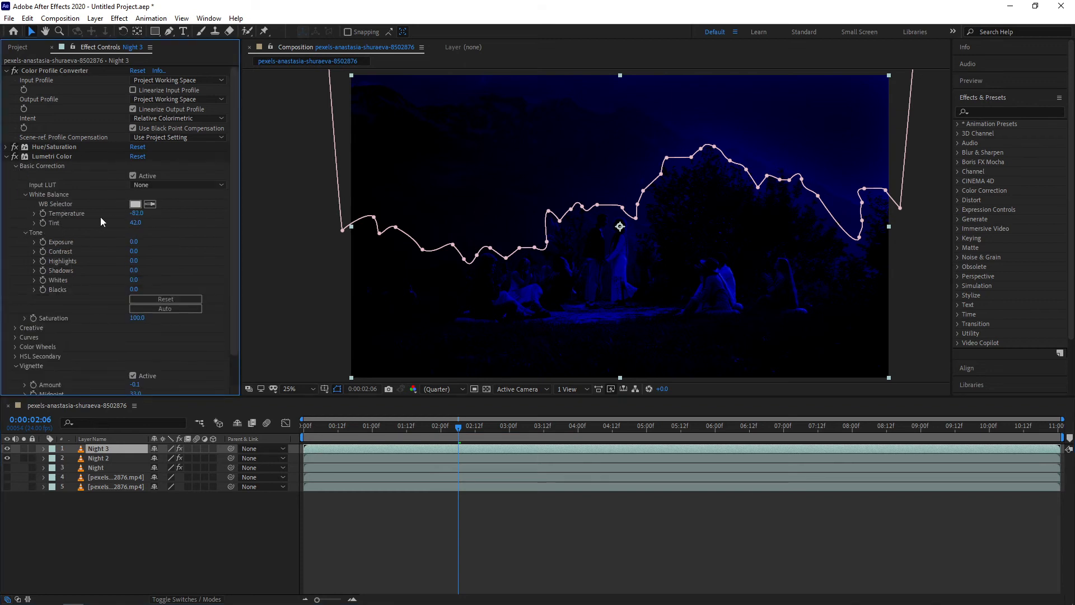
{"action": "left_click_drag", "start_coordinate": [140, 213], "coordinate": [111, 221]}
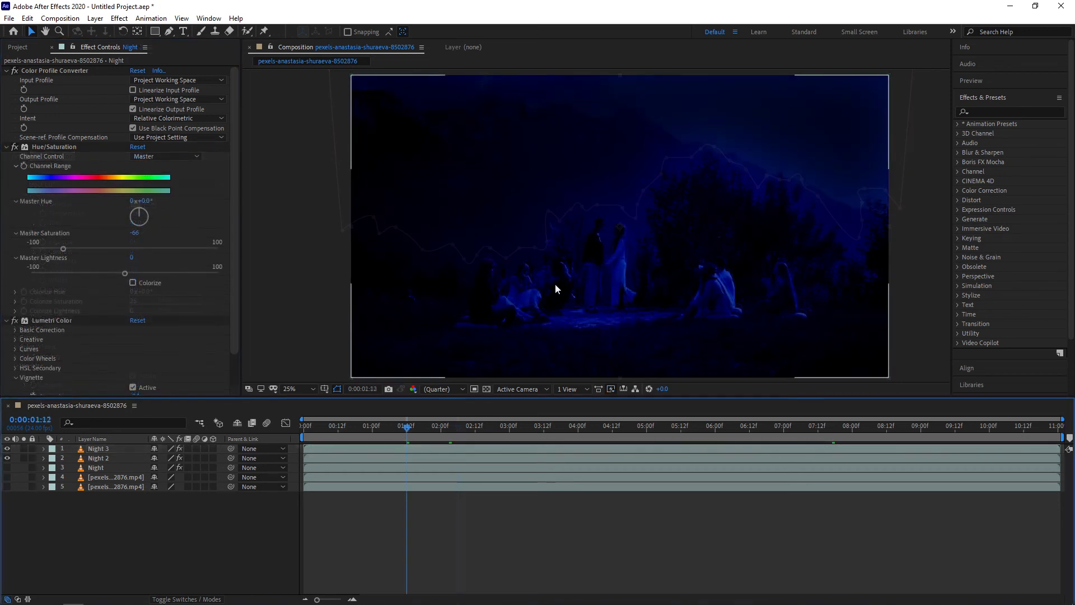
Add a new adjustment layer to the composition
{"action": "left_click", "coordinate": [177, 522]}
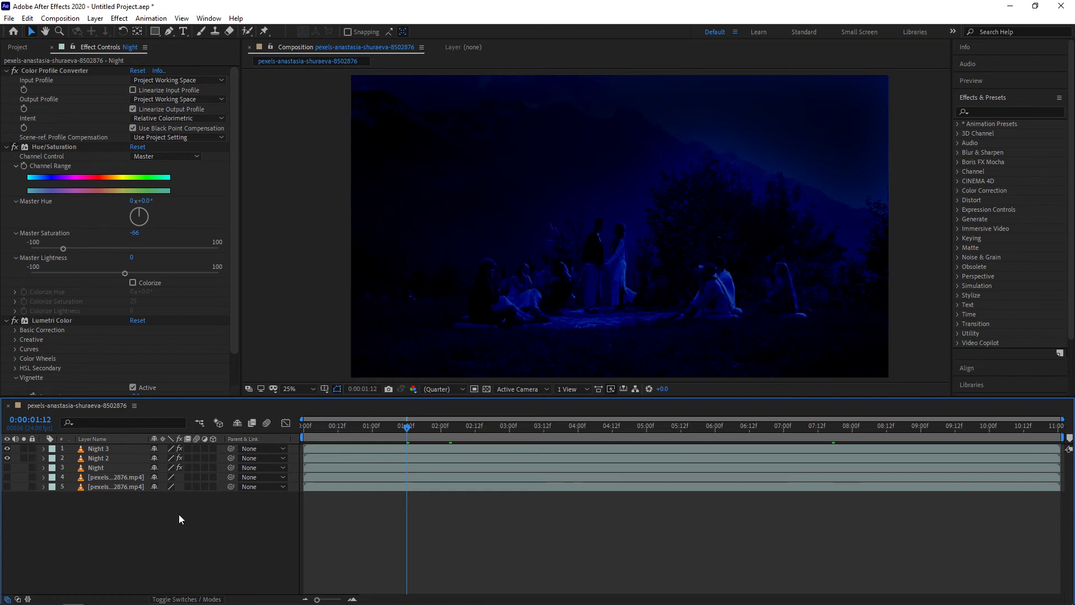
{"action": "right_click", "coordinate": [179, 514]}
{"action": "mouse_move", "coordinate": [303, 394]}
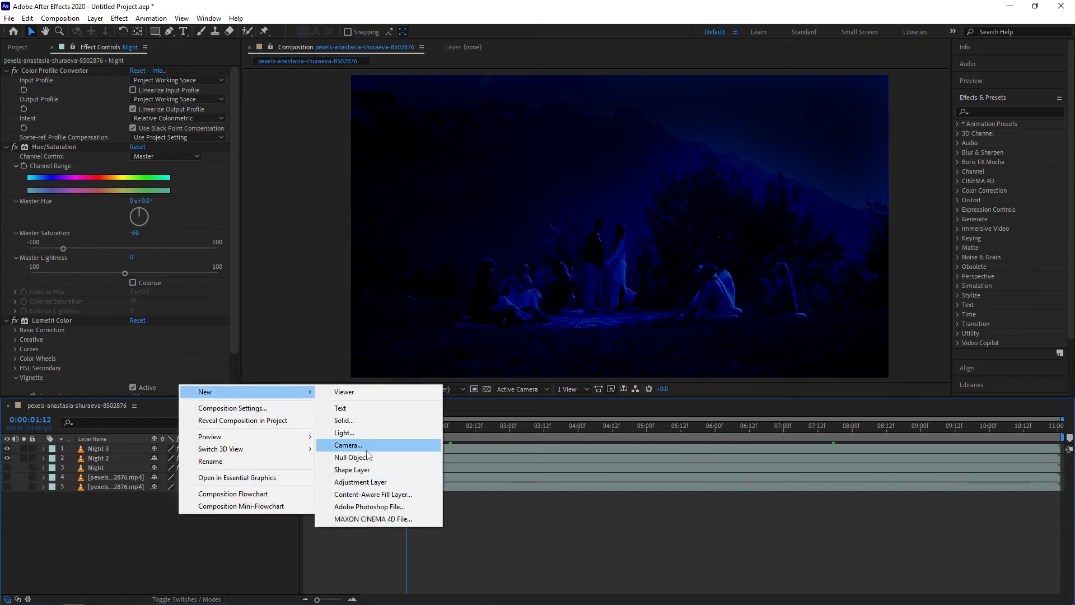
{"action": "left_click", "coordinate": [360, 482]}
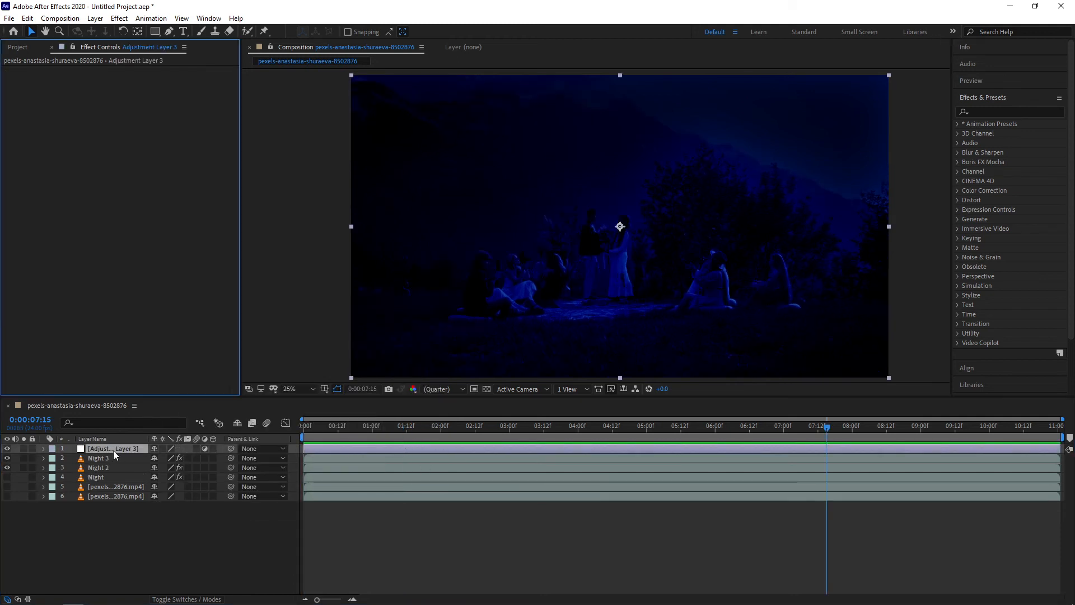
Apply Color Balance (HLS) to the adjustment layer with Hue -33°, Lightness -10 and Saturation -20
{"action": "left_click", "coordinate": [119, 18]}
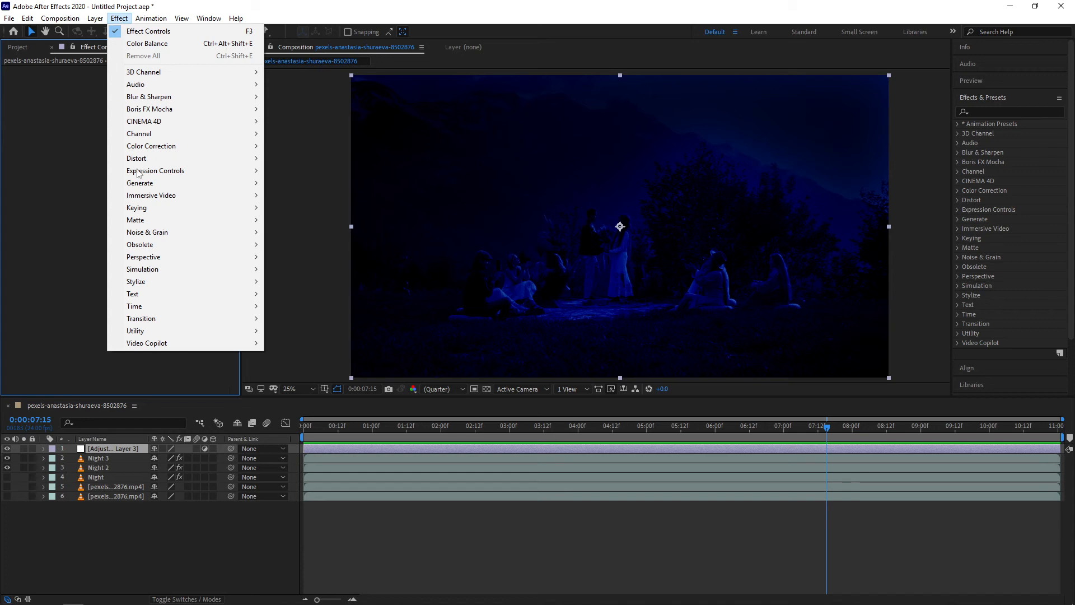
{"action": "mouse_move", "coordinate": [194, 147]}
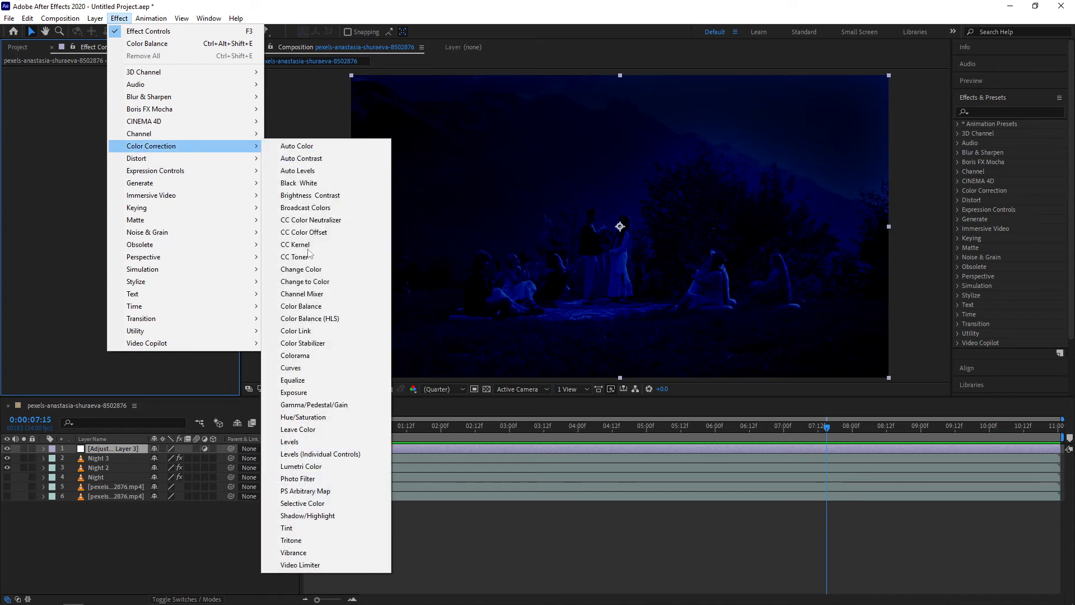
{"action": "left_click", "coordinate": [333, 319]}
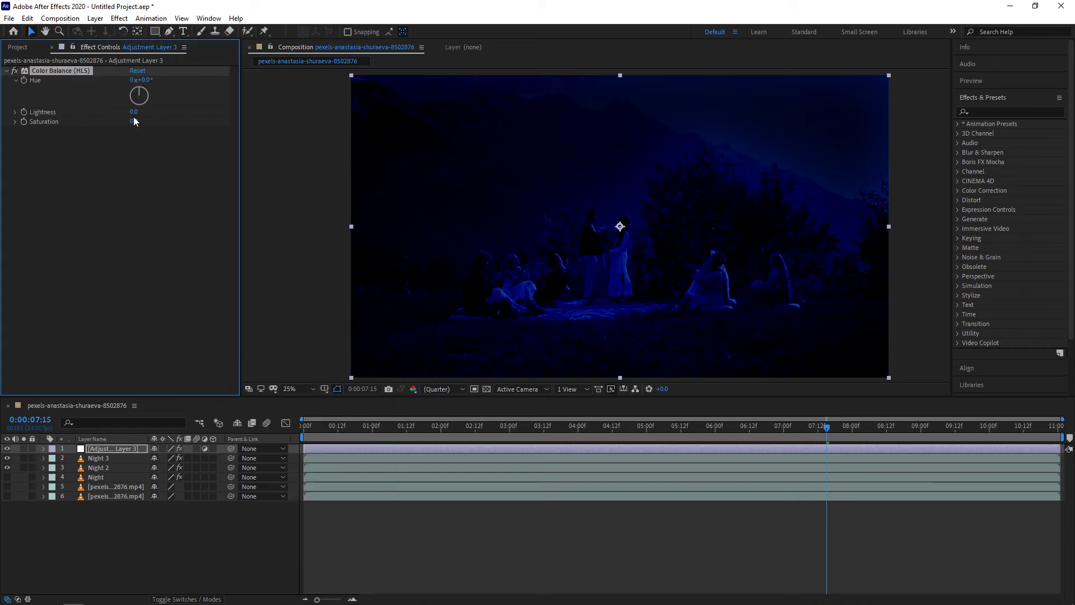
{"action": "left_click_drag", "start_coordinate": [134, 111], "coordinate": [115, 126]}
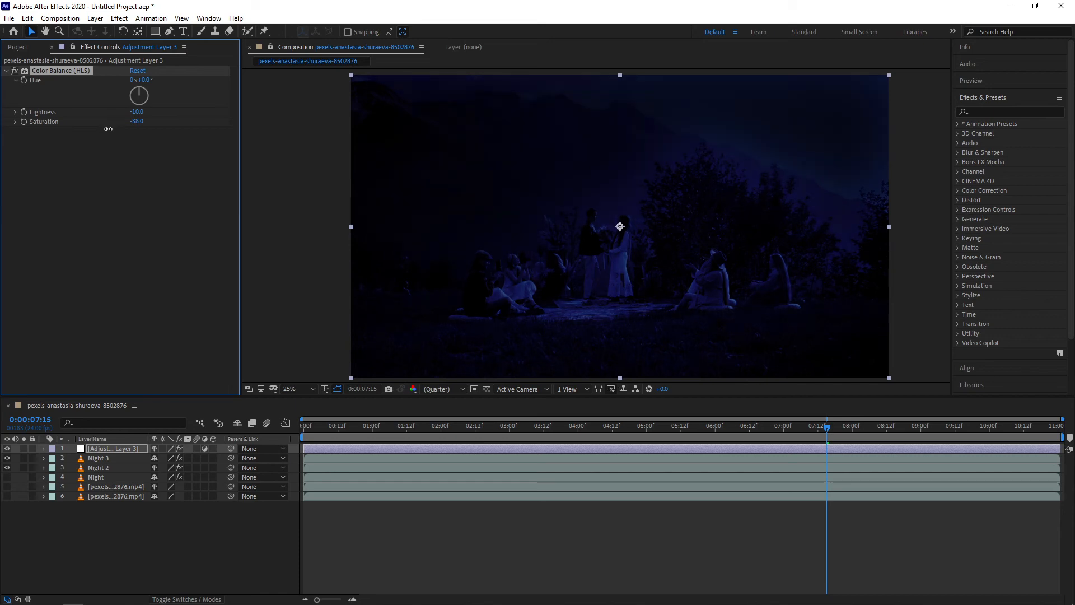
{"action": "left_click_drag", "start_coordinate": [108, 129], "coordinate": [106, 129]}
{"action": "left_click_drag", "start_coordinate": [107, 128], "coordinate": [118, 128]}
{"action": "left_click_drag", "start_coordinate": [147, 81], "coordinate": [115, 95]}
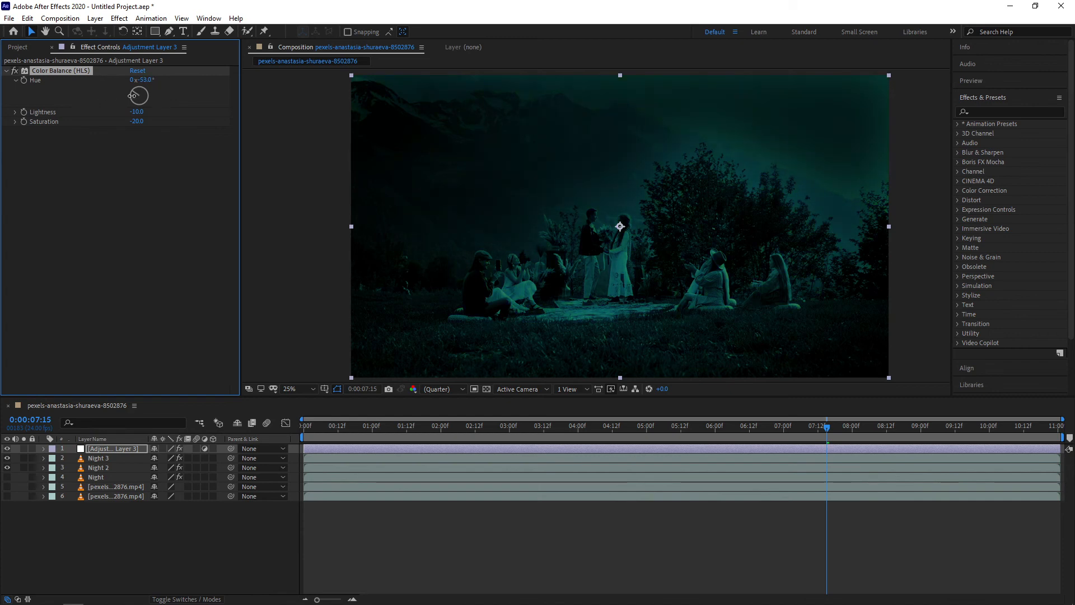
{"action": "left_click_drag", "start_coordinate": [132, 96], "coordinate": [142, 96]}
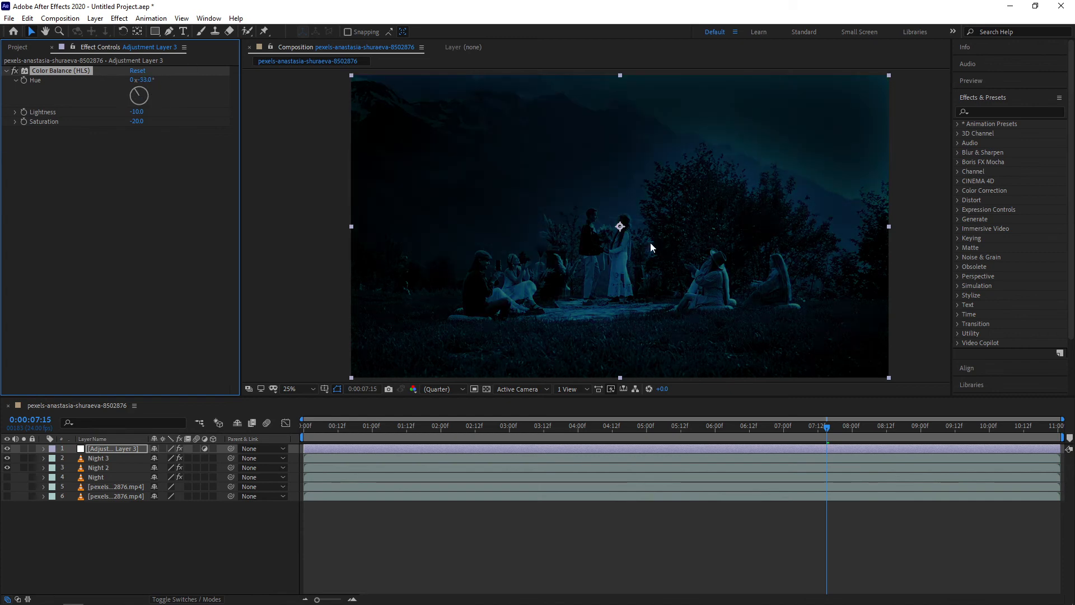
Reshape Night 3's sky mask by moving the path points along the right-hand tree line
{"action": "left_click", "coordinate": [95, 459]}
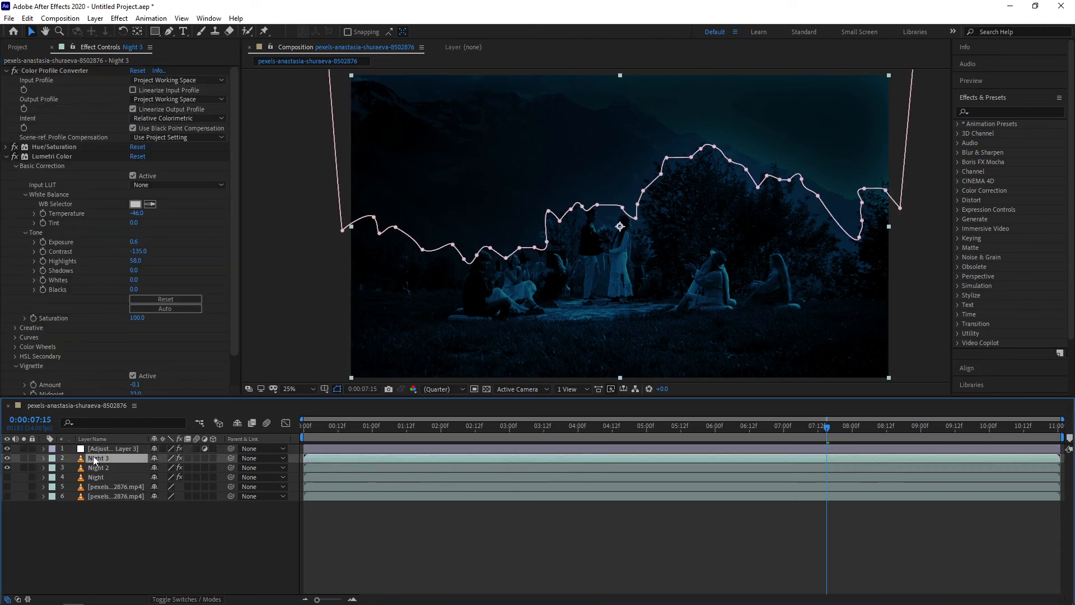
{"action": "left_click_drag", "start_coordinate": [758, 188], "coordinate": [757, 196]}
{"action": "left_click_drag", "start_coordinate": [647, 126], "coordinate": [924, 240]}
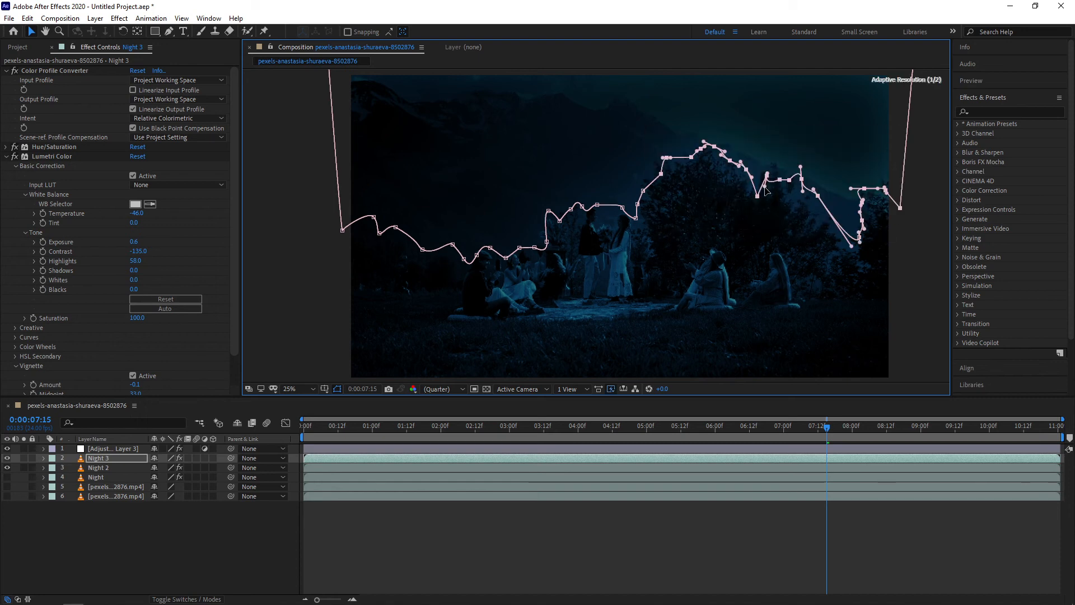
{"action": "left_click_drag", "start_coordinate": [938, 133], "coordinate": [639, 263]}
{"action": "left_click_drag", "start_coordinate": [693, 161], "coordinate": [691, 184]}
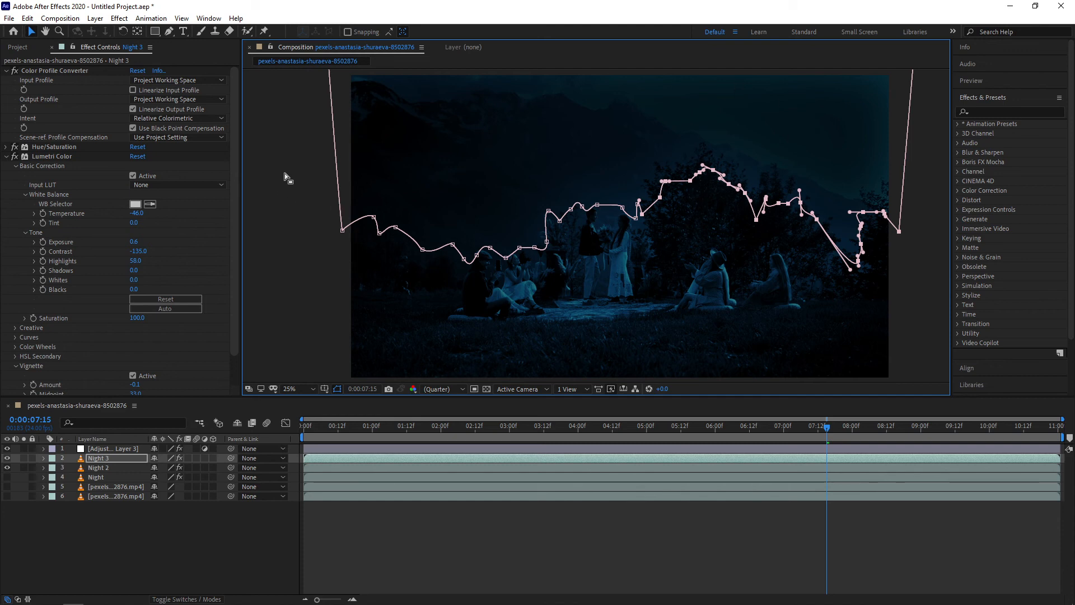
{"action": "left_click_drag", "start_coordinate": [503, 158], "coordinate": [637, 222]}
{"action": "left_click", "coordinate": [156, 542]}
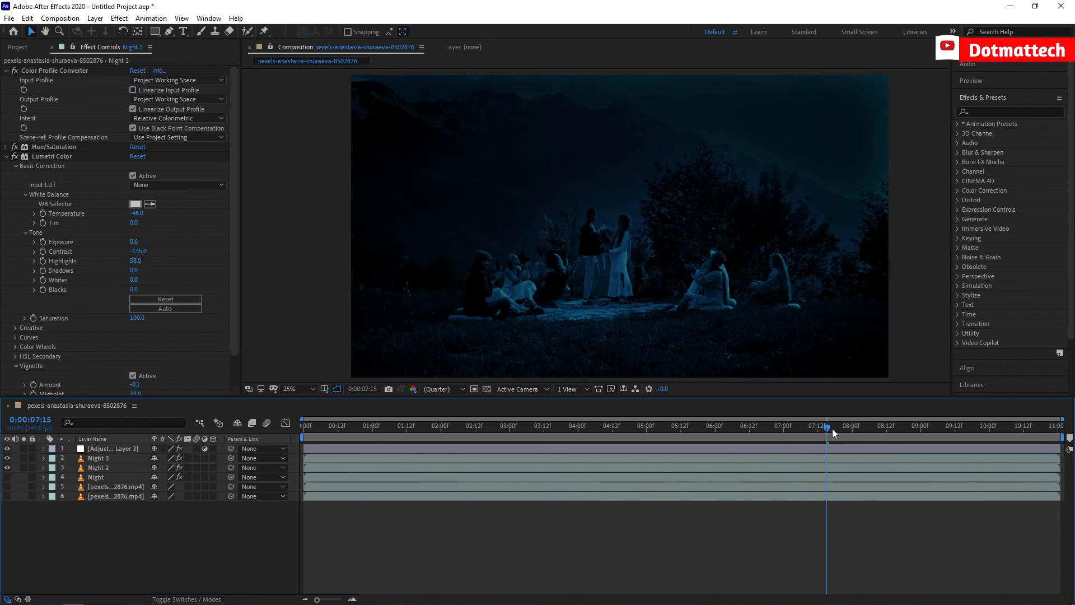
Add a second adjustment layer to the composition
{"action": "left_click_drag", "start_coordinate": [832, 429], "coordinate": [856, 427]}
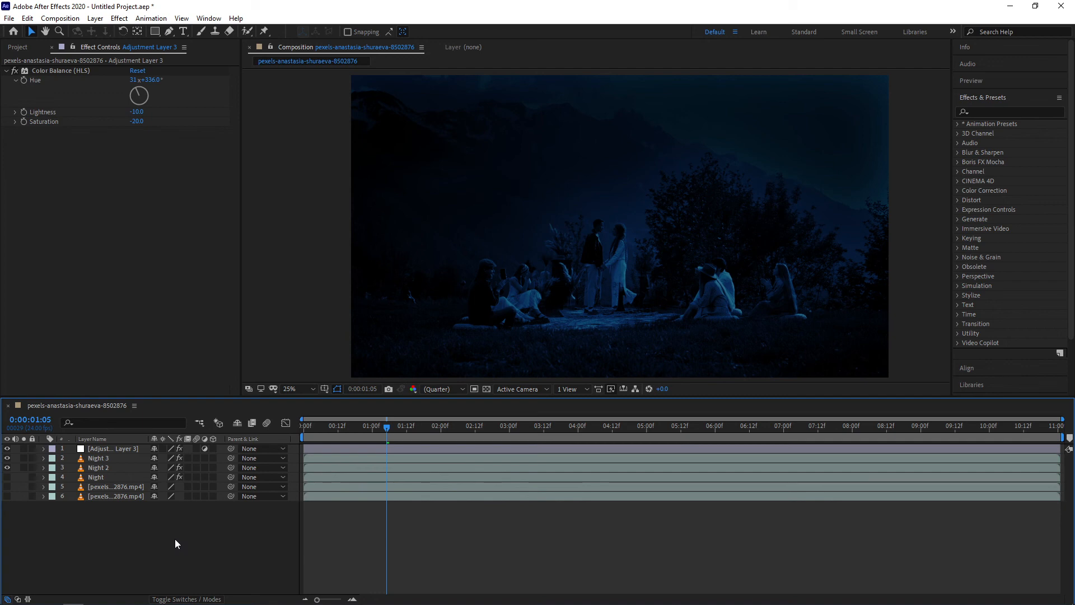
{"action": "right_click", "coordinate": [159, 536]}
{"action": "mouse_move", "coordinate": [280, 415]}
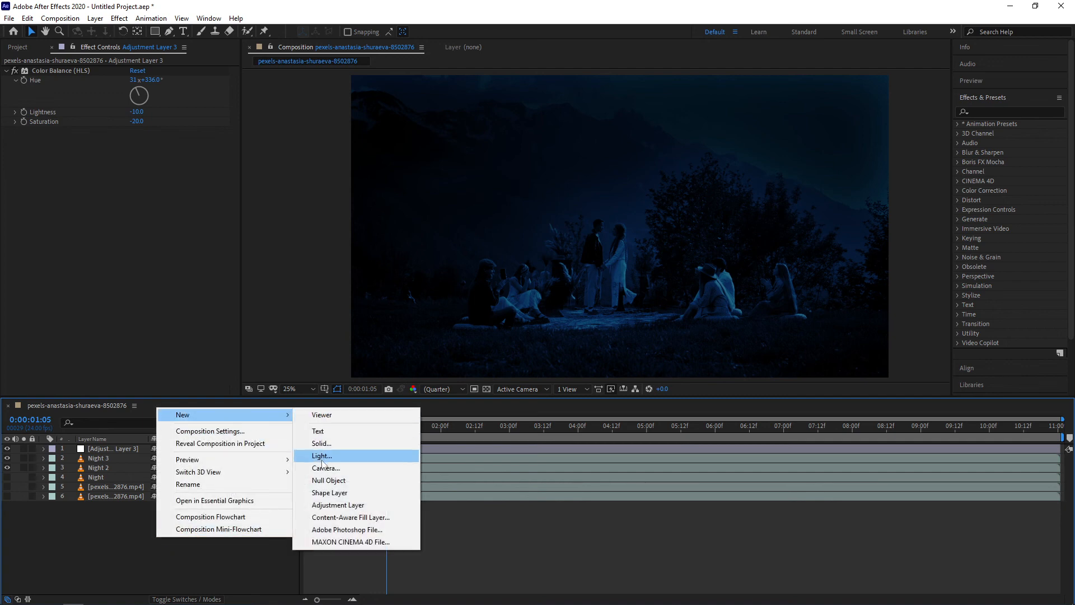
{"action": "left_click", "coordinate": [338, 505]}
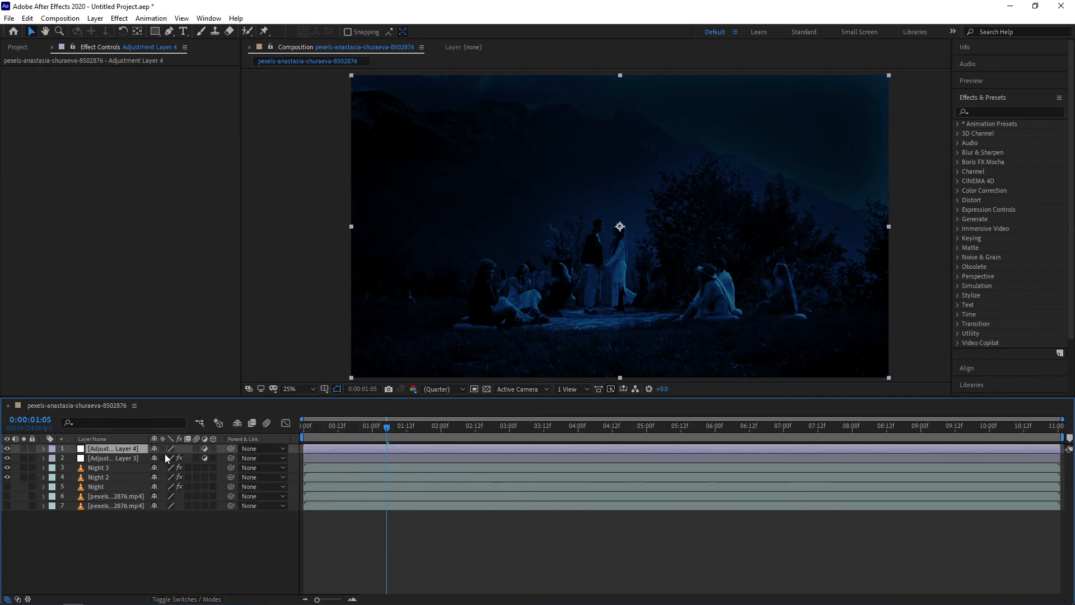
Apply Levels (Individual Controls) to the new adjustment layer and set Blue Input Black to -55.7
{"action": "left_click", "coordinate": [119, 18]}
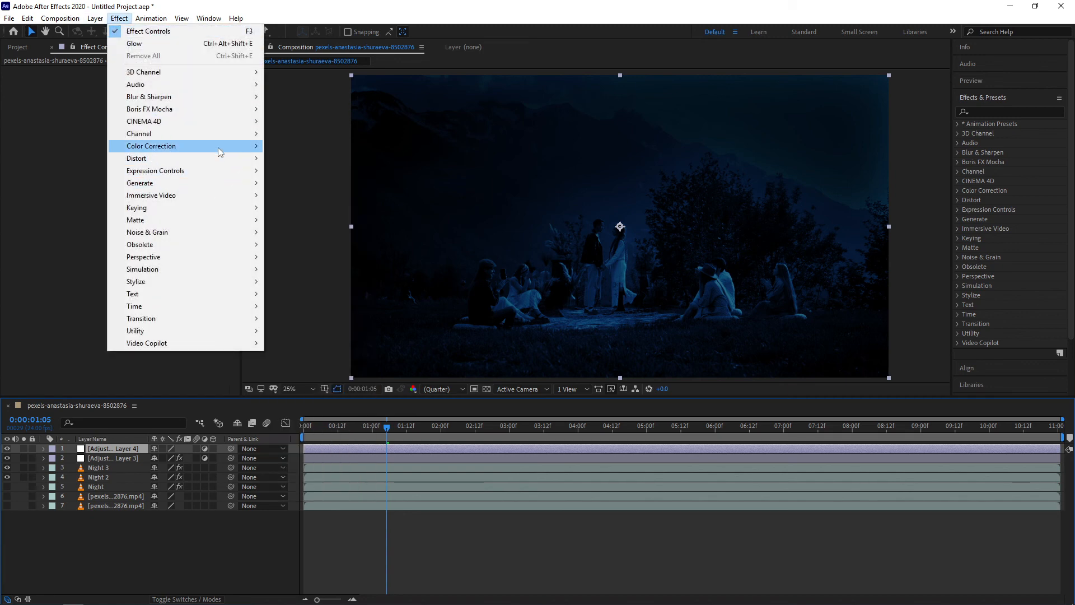
{"action": "mouse_move", "coordinate": [218, 147]}
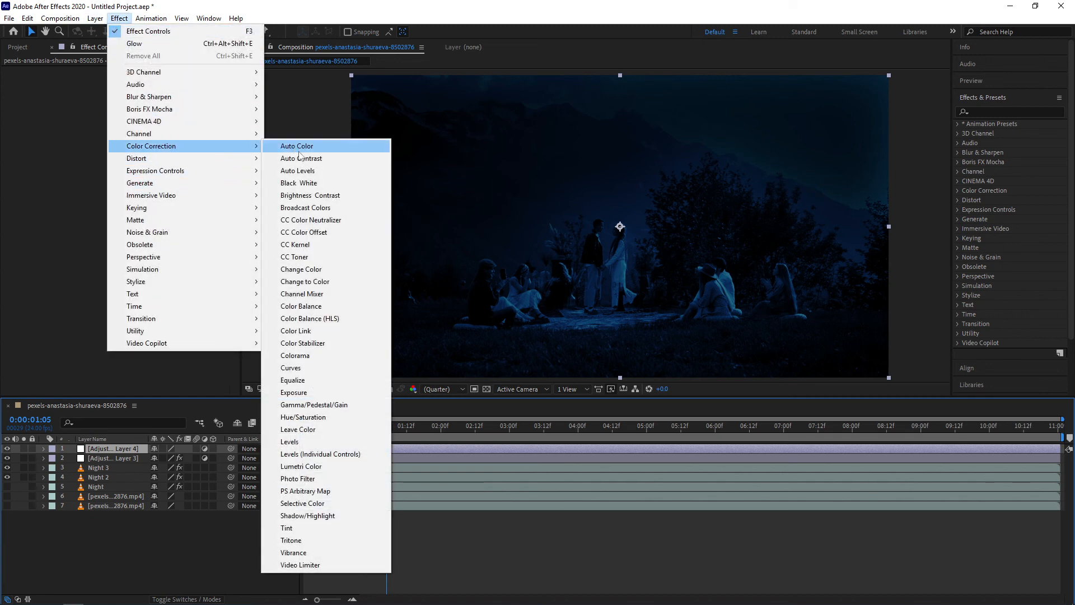
{"action": "left_click", "coordinate": [354, 454]}
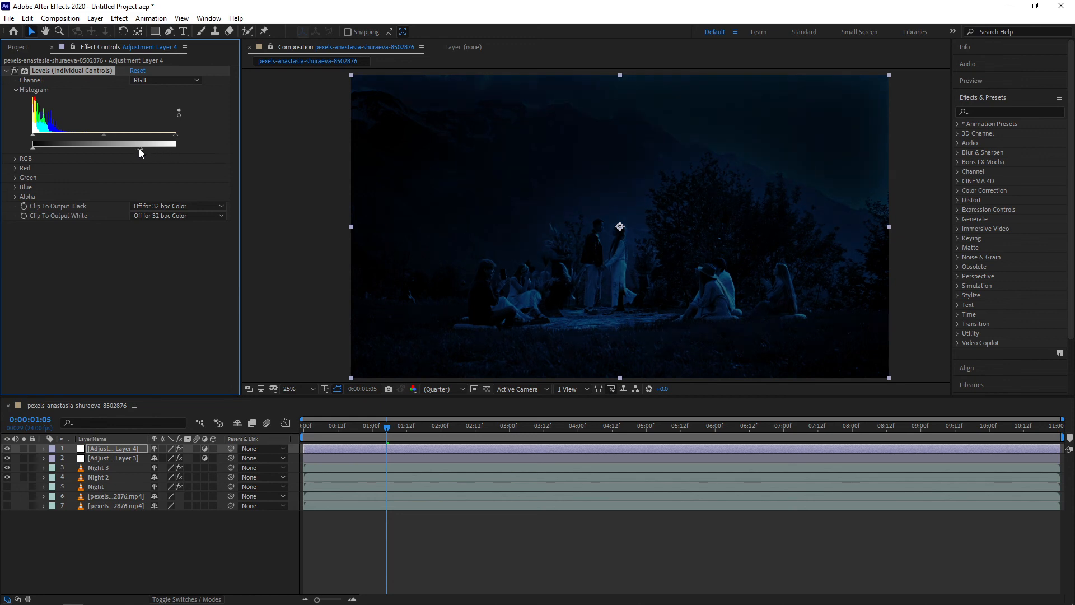
{"action": "mouse_move", "coordinate": [139, 149]}
{"action": "left_mouse_down"}
{"action": "mouse_move", "coordinate": [163, 153]}
{"action": "mouse_move", "coordinate": [149, 152]}
{"action": "left_mouse_up"}
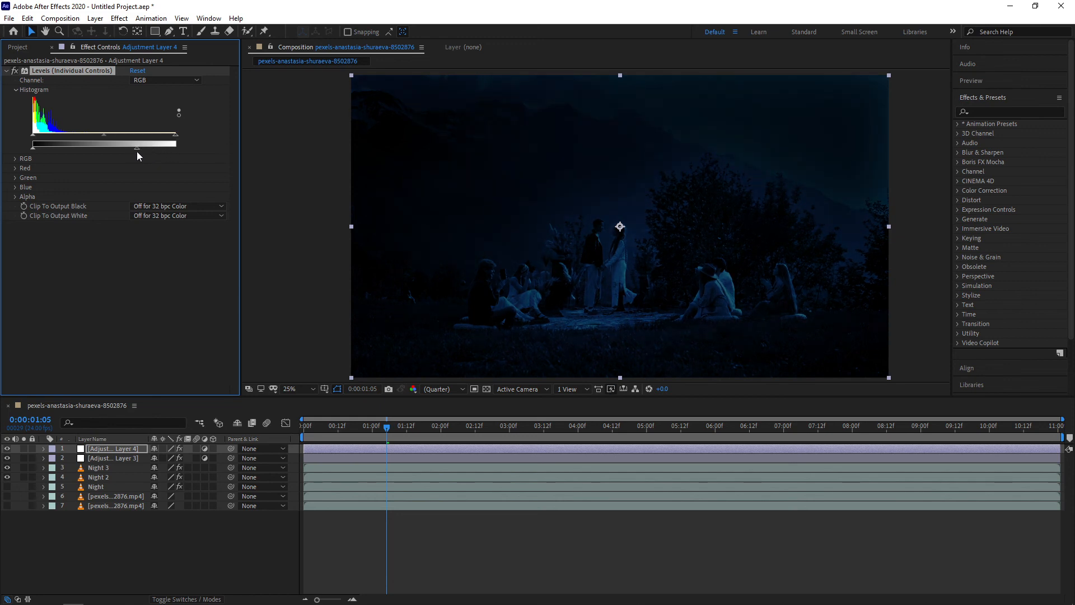
{"action": "left_click", "coordinate": [16, 187]}
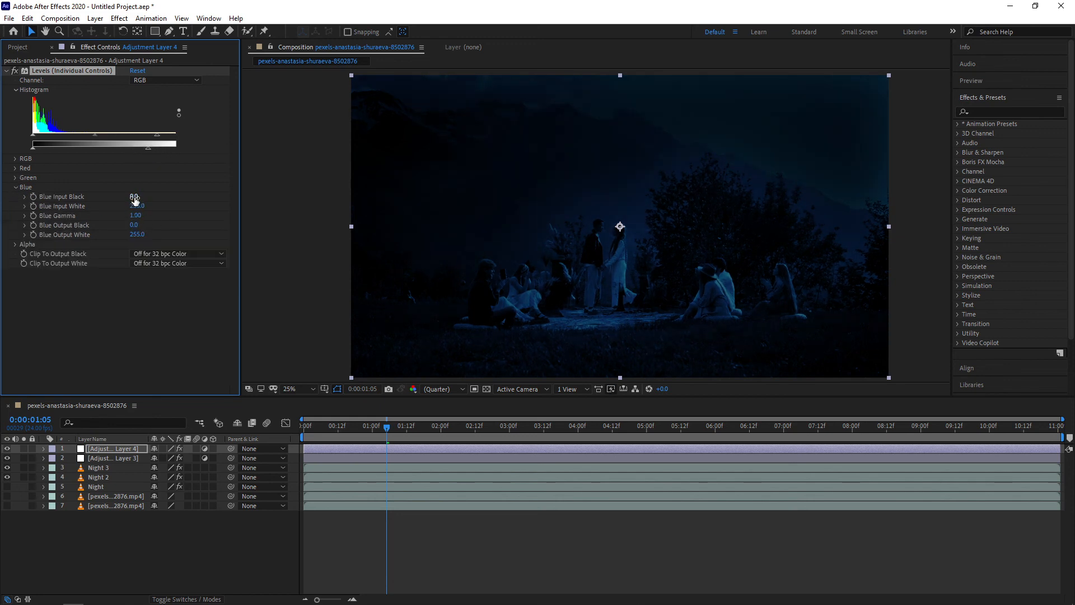
{"action": "left_click_drag", "start_coordinate": [134, 199], "coordinate": [135, 196]}
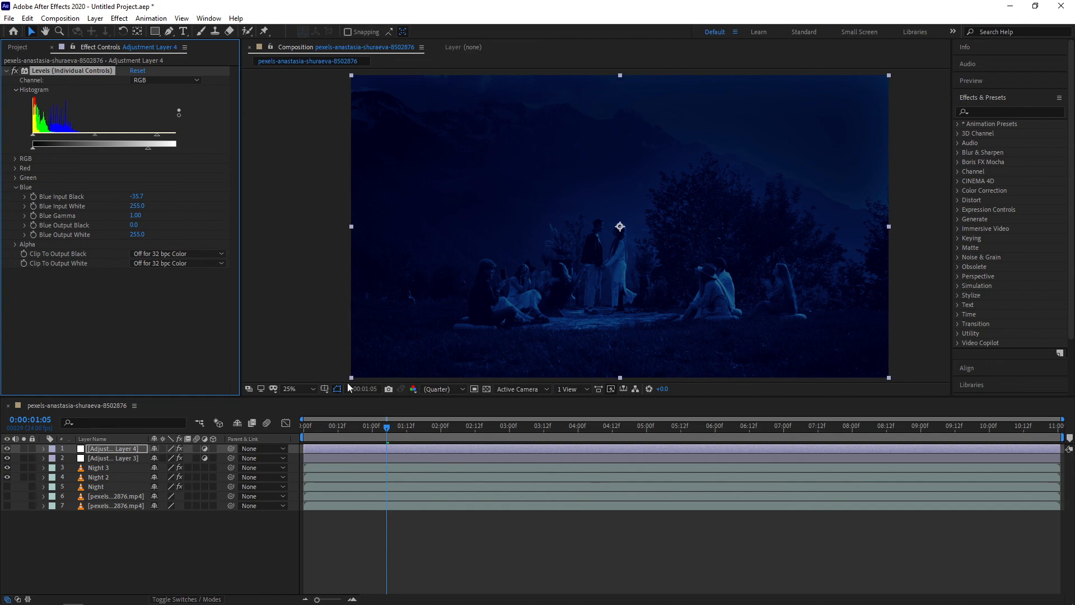
{"action": "left_click", "coordinate": [300, 343]}
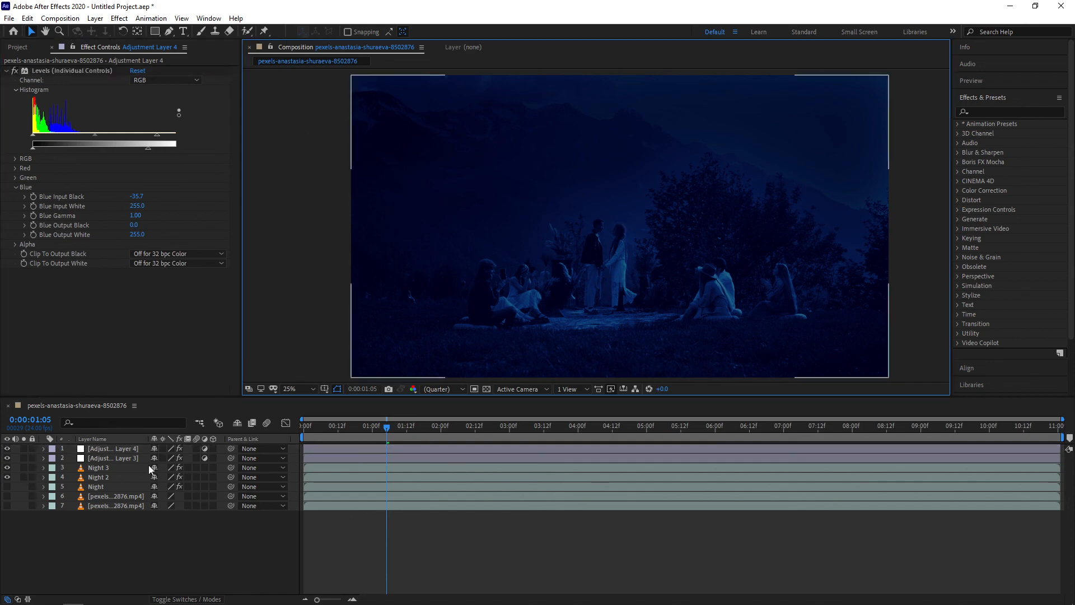